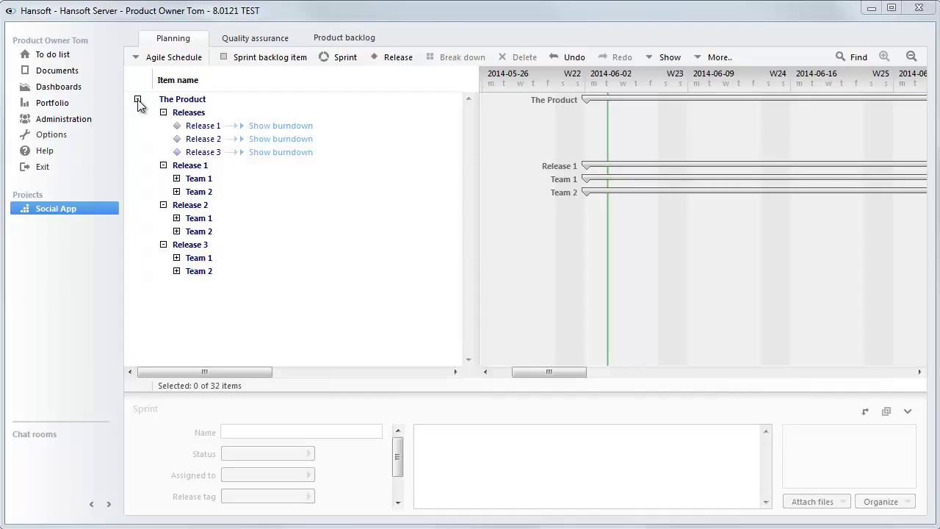
Expand The Product to list Releases and fold Release 1, Release 2 and Release 3
left_click(137, 99)
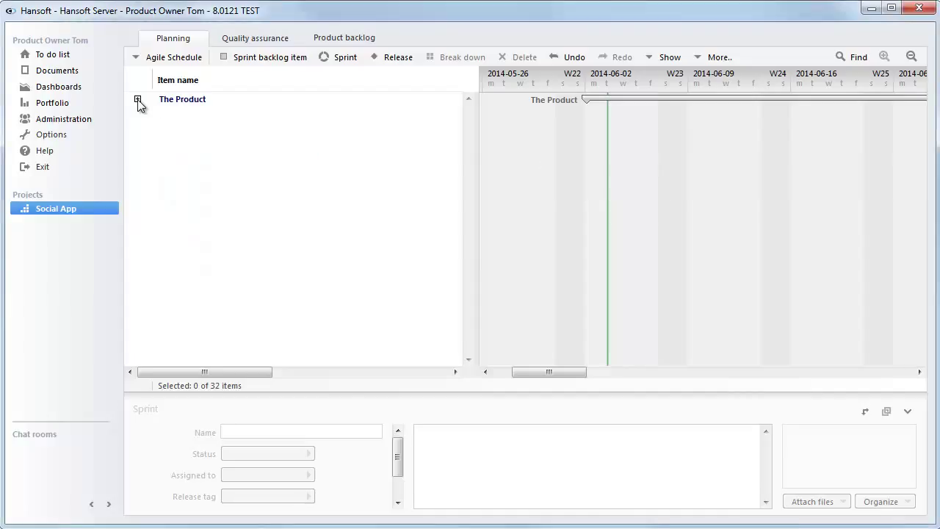
left_click(174, 102)
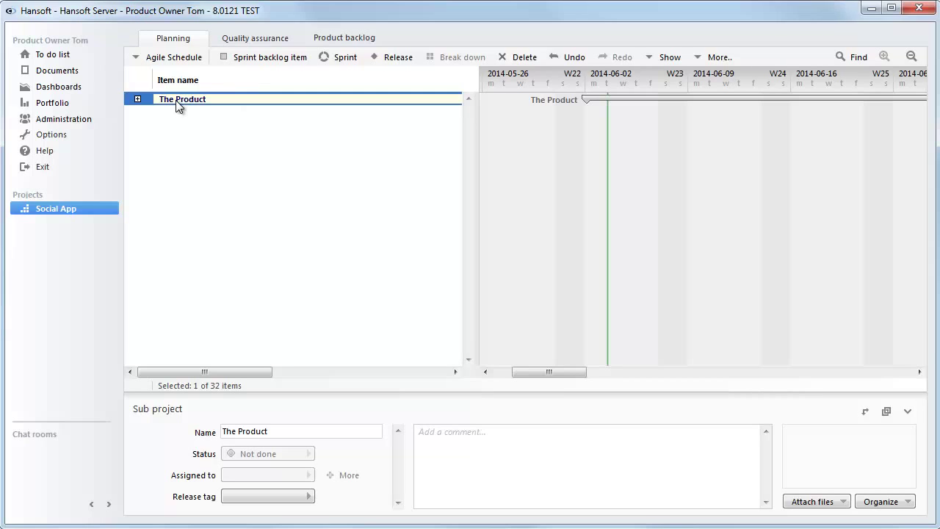
left_click(137, 99)
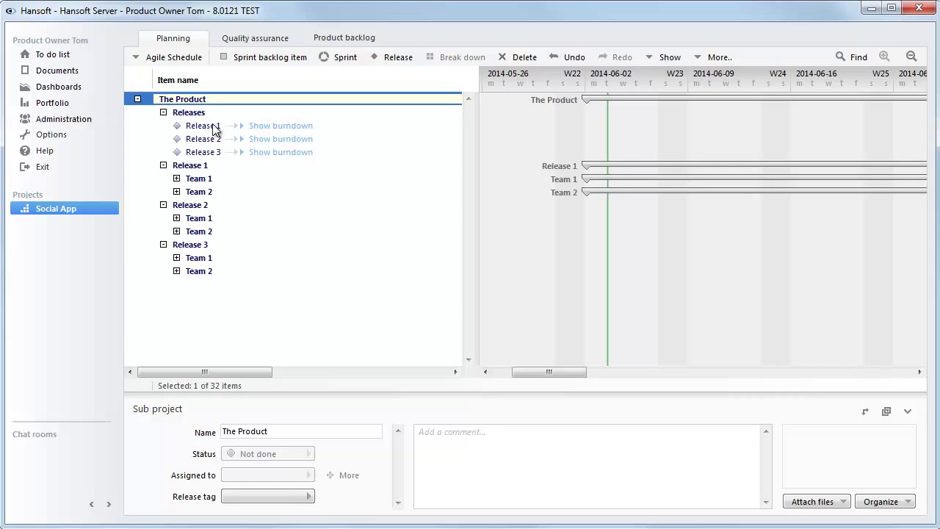
left_click(163, 166)
left_click(164, 178)
left_click(164, 191)
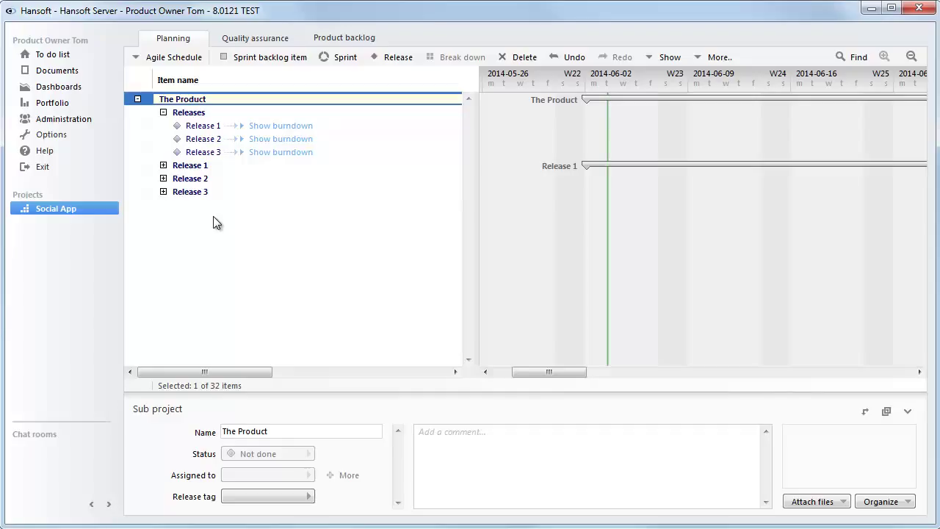
left_click(163, 112)
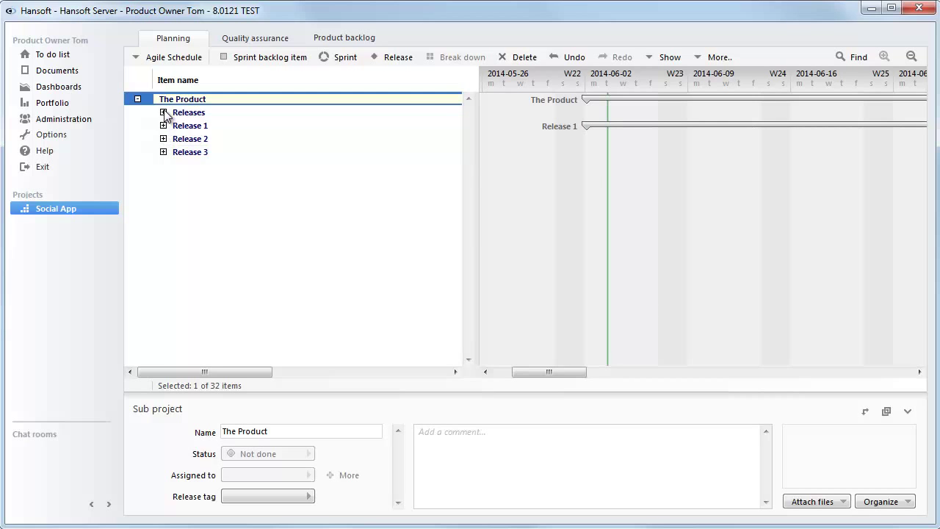
left_click(163, 112)
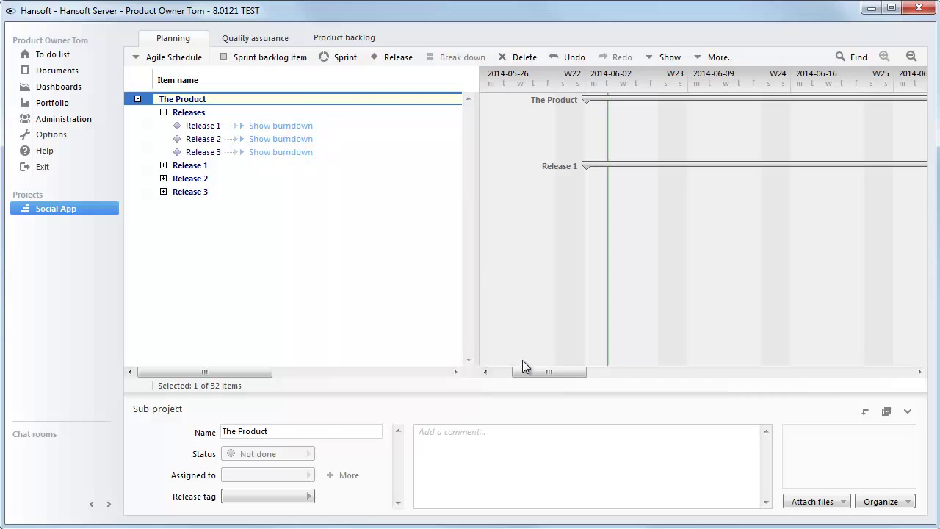
left_click(163, 165)
left_click(163, 204)
left_click(163, 244)
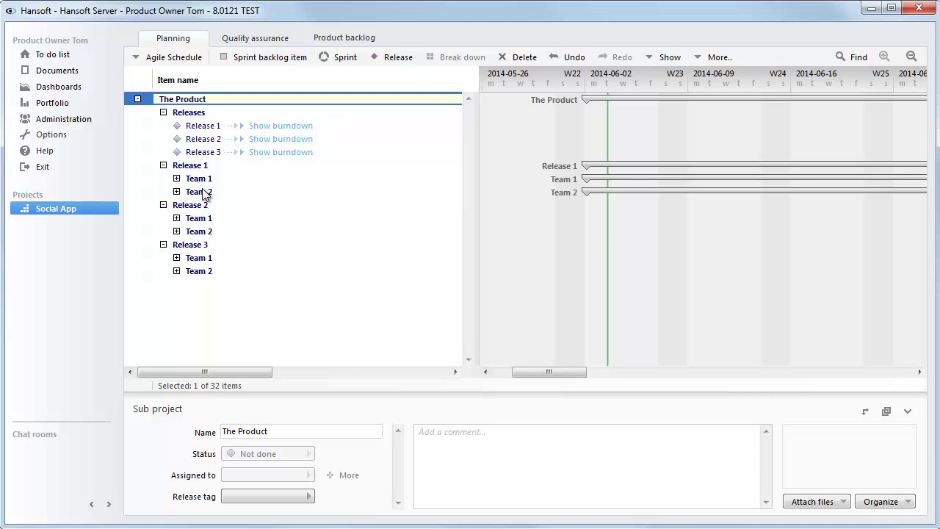
left_click(176, 178)
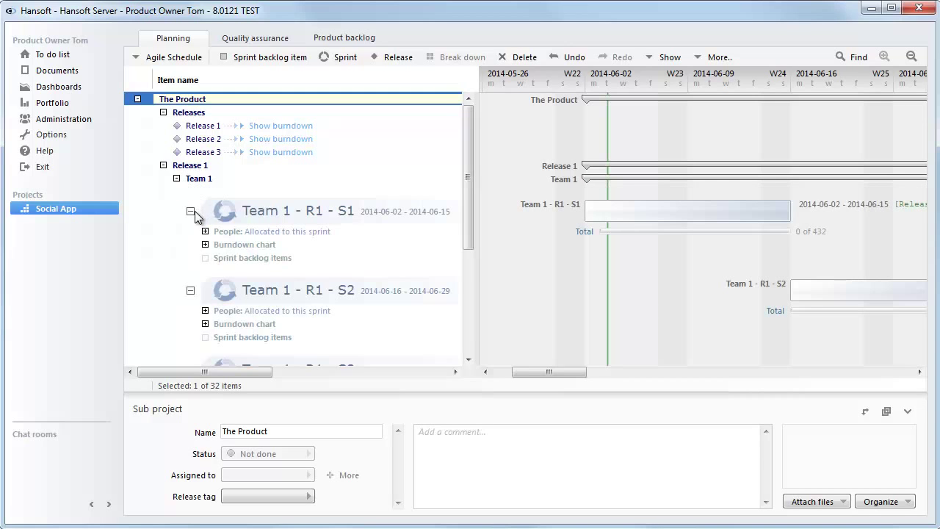
left_click(190, 211)
left_click(190, 251)
left_click(190, 290)
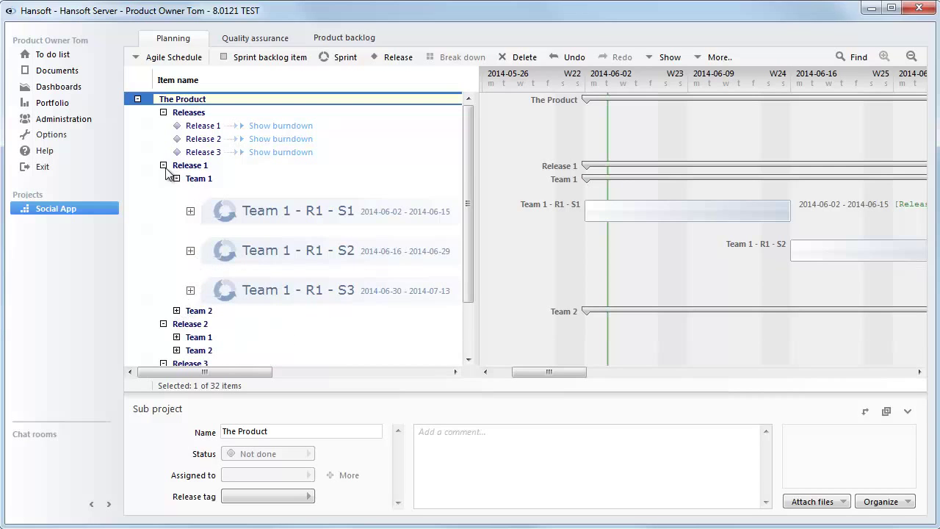
left_click(163, 166)
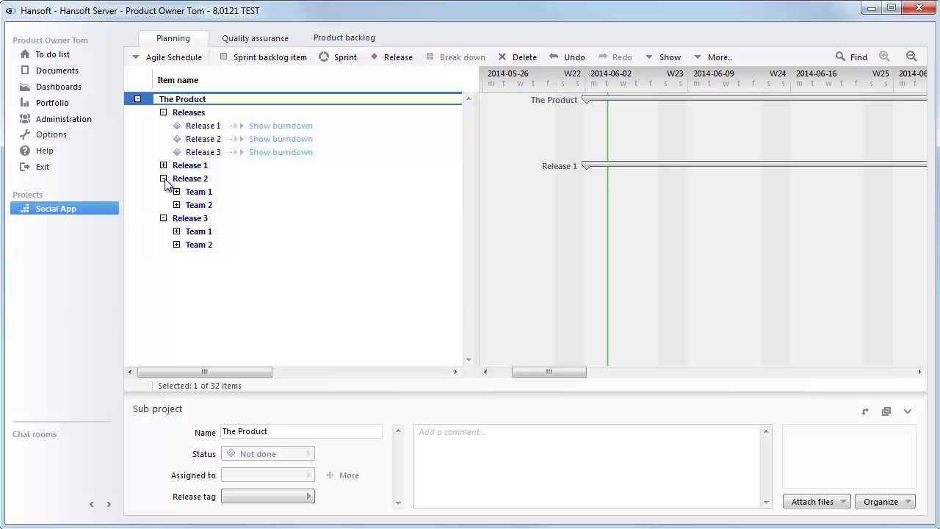
left_click(163, 178)
Fold Release 3, then archive Release 2 and Release 3
left_click(163, 192)
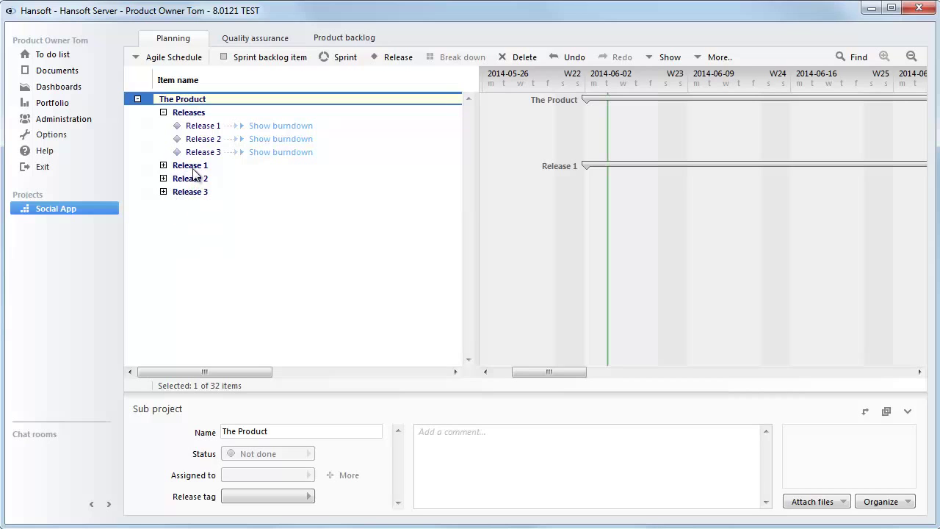
right_click(198, 182)
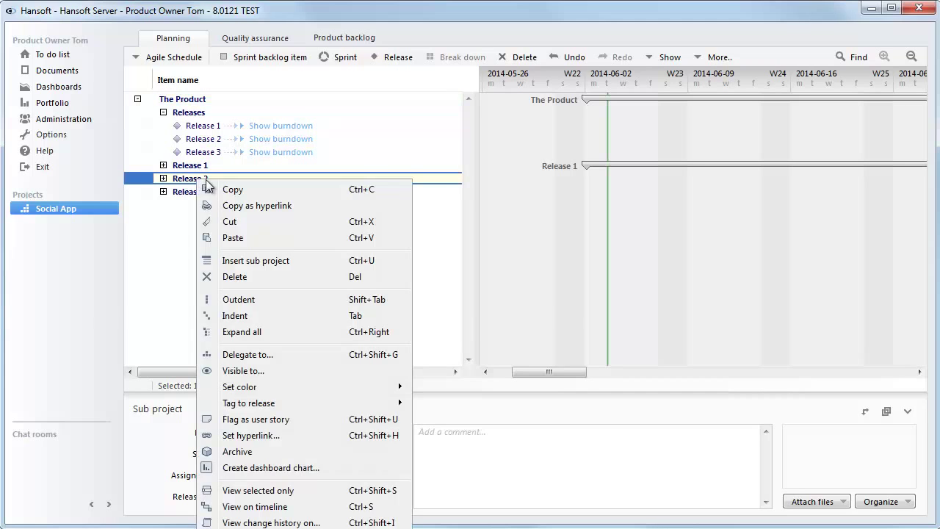
left_click(242, 451)
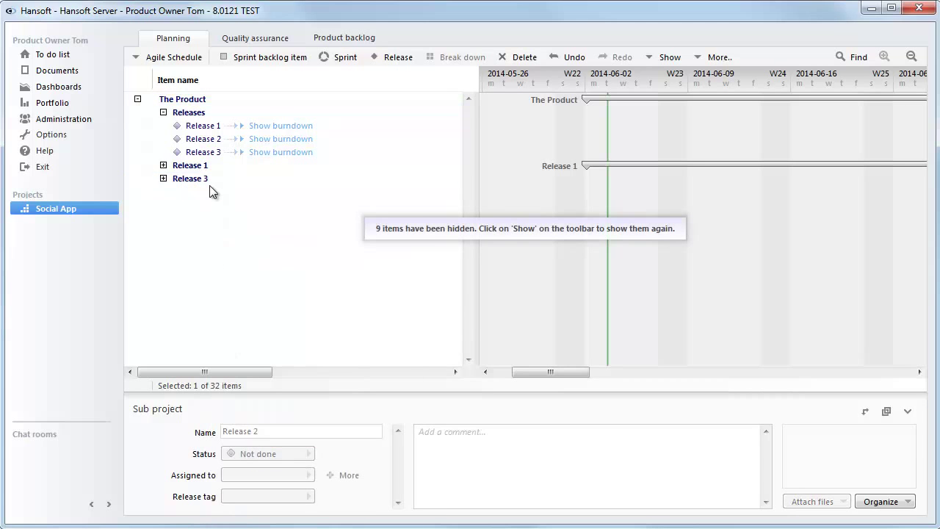
right_click(210, 181)
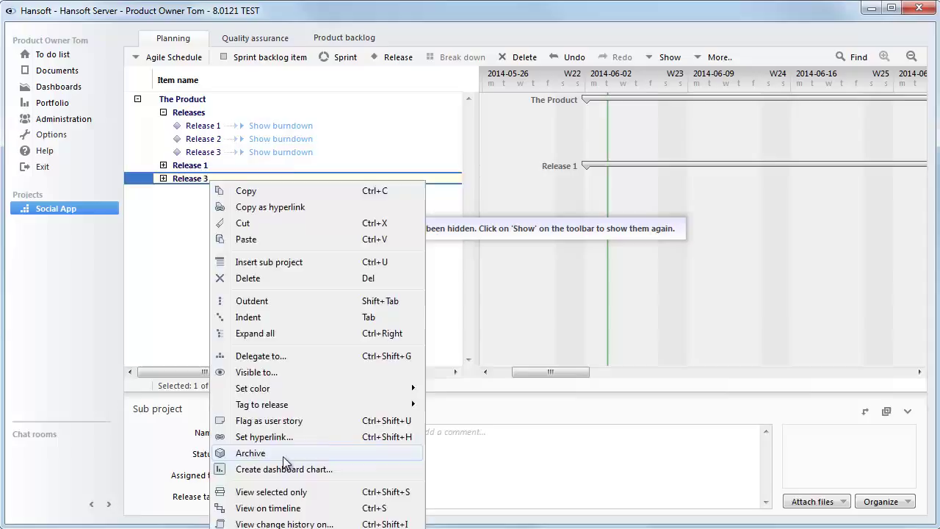
left_click(242, 452)
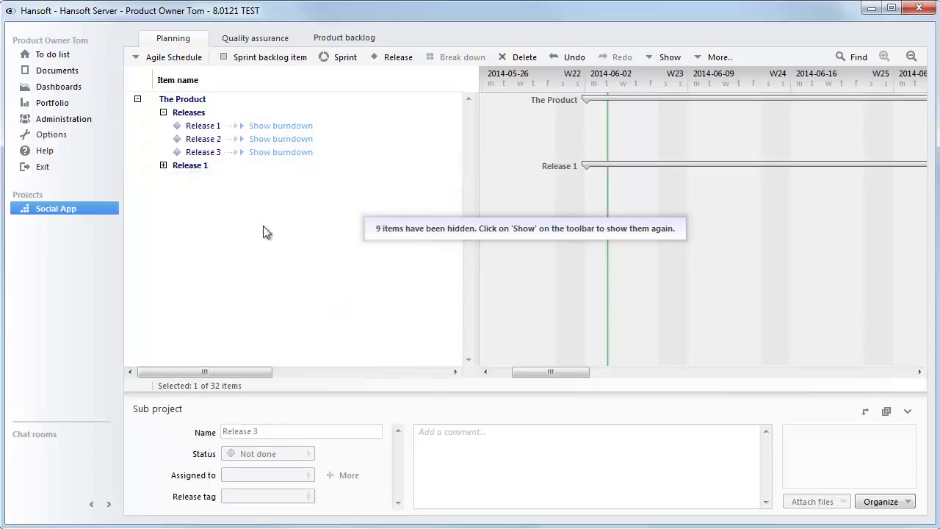
Turn on Show Archived items so both archived releases reappear, then fold Release 1
left_click(163, 167)
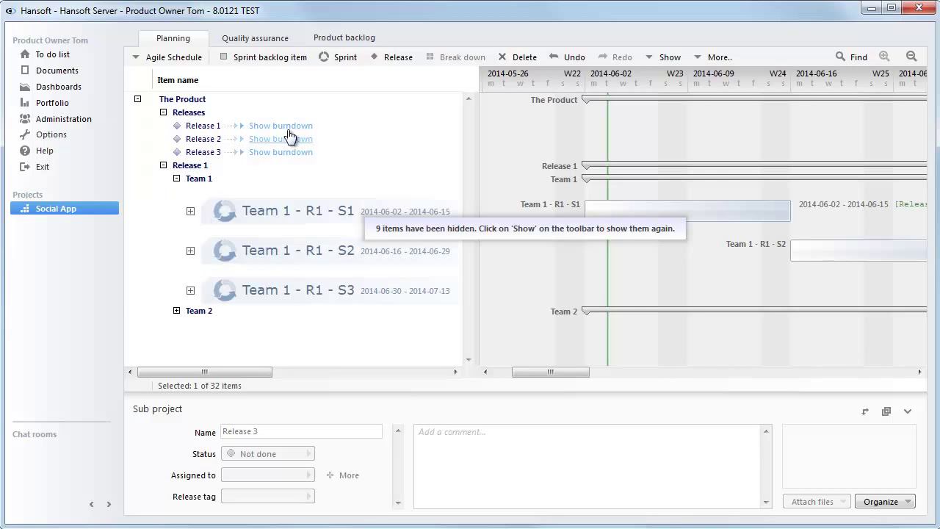
left_click(668, 58)
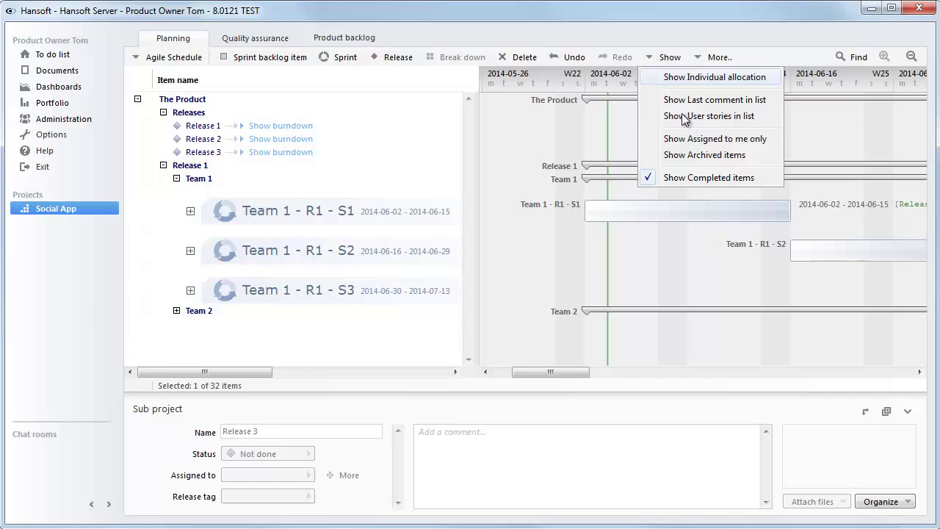
left_click(694, 157)
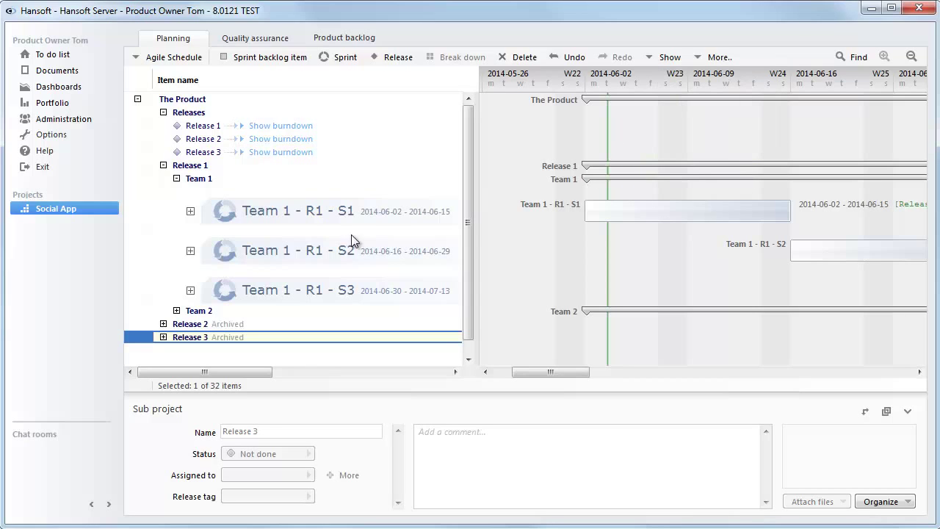
left_click(190, 327, "ctrl")
right_click(190, 326)
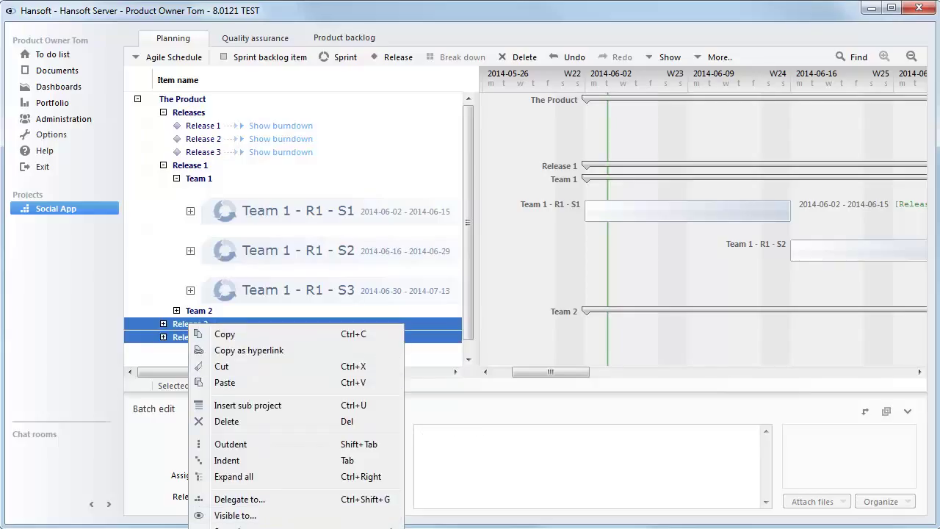
key("Escape")
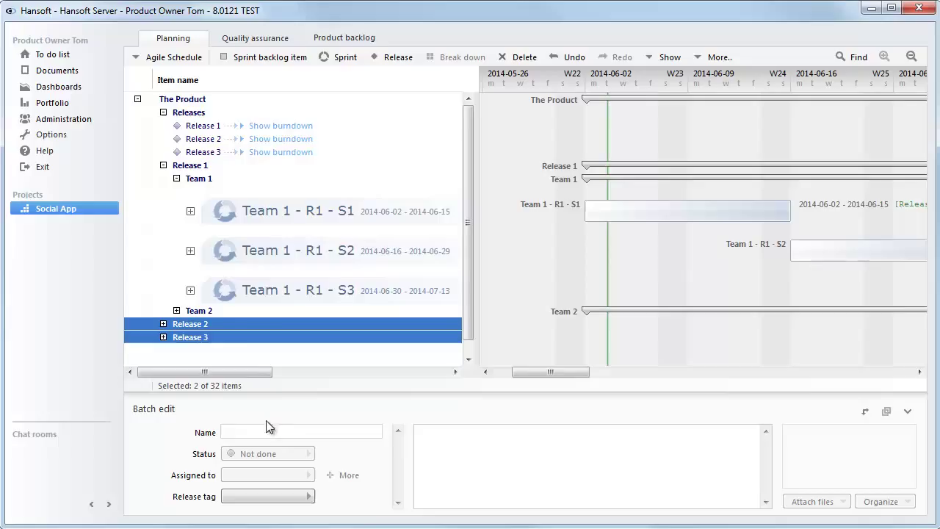
left_click(163, 166)
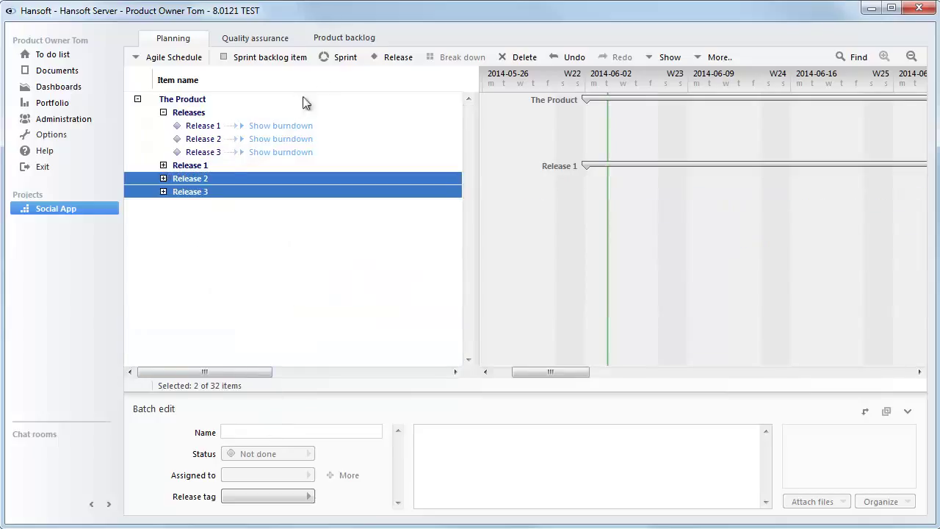
Open the Social App product backlog and make its window narrower and shorter
left_click(352, 41)
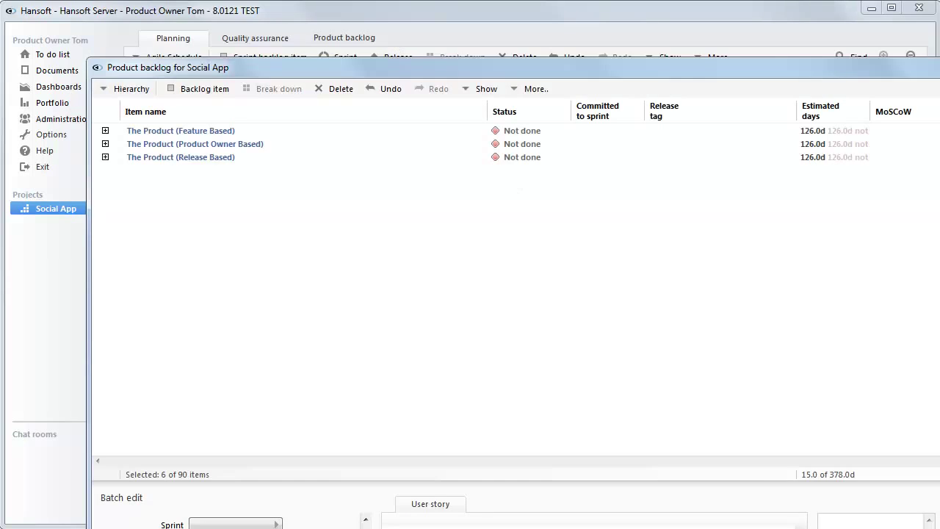
left_click_drag(938, 294, 834, 294)
left_click_drag(694, 524, 693, 469)
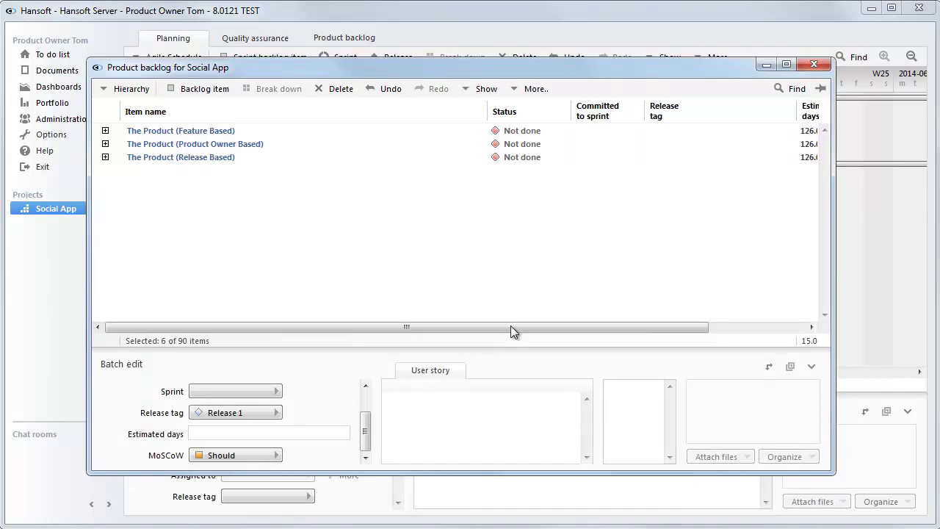
Expand The Product (Feature Based) and briefly show Feature A's stories
left_click(105, 130)
left_click(130, 197)
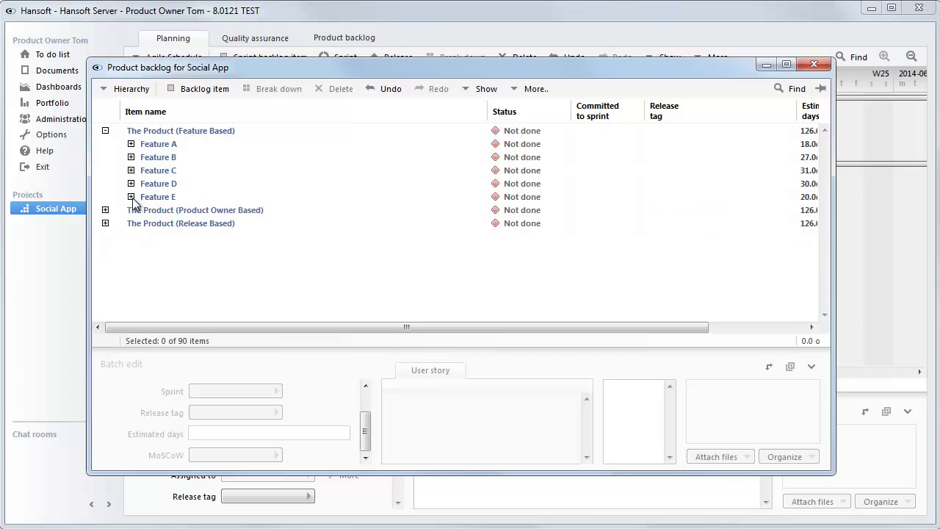
left_click(163, 133)
left_click(163, 132)
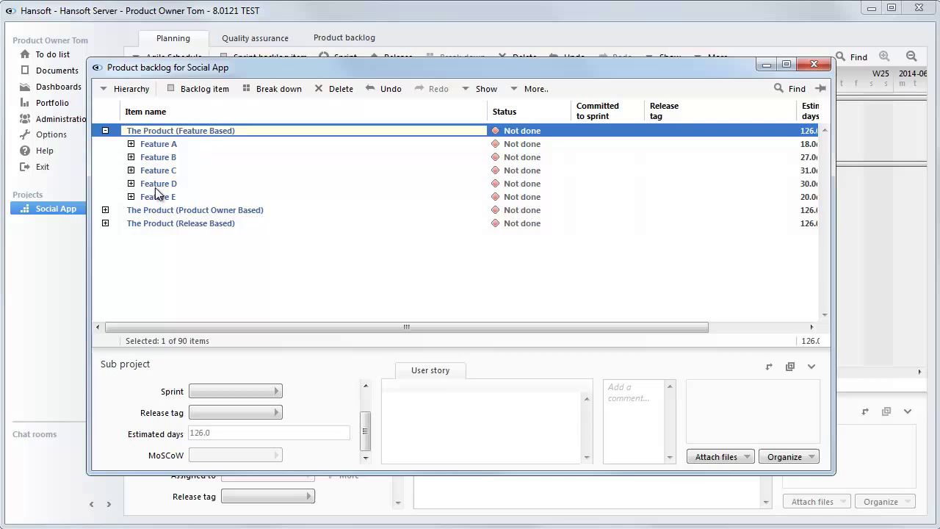
left_click(132, 144)
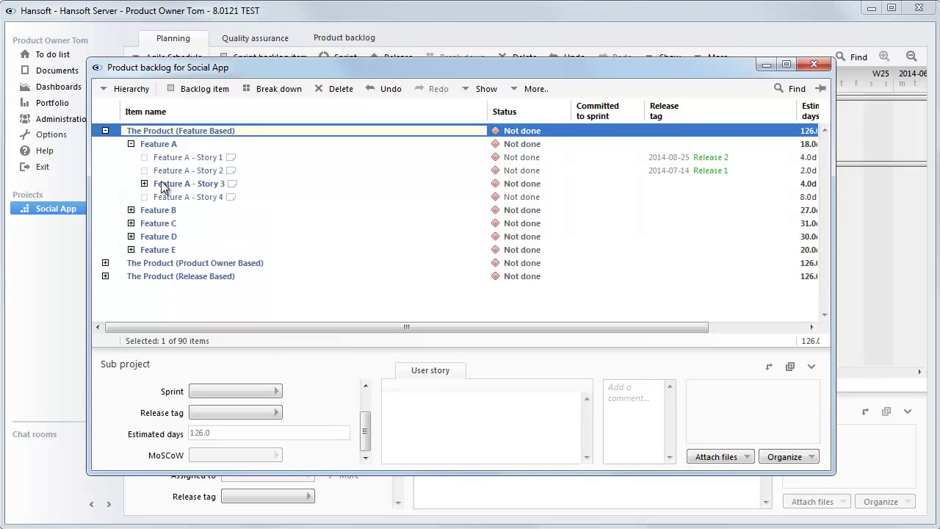
left_click(132, 144)
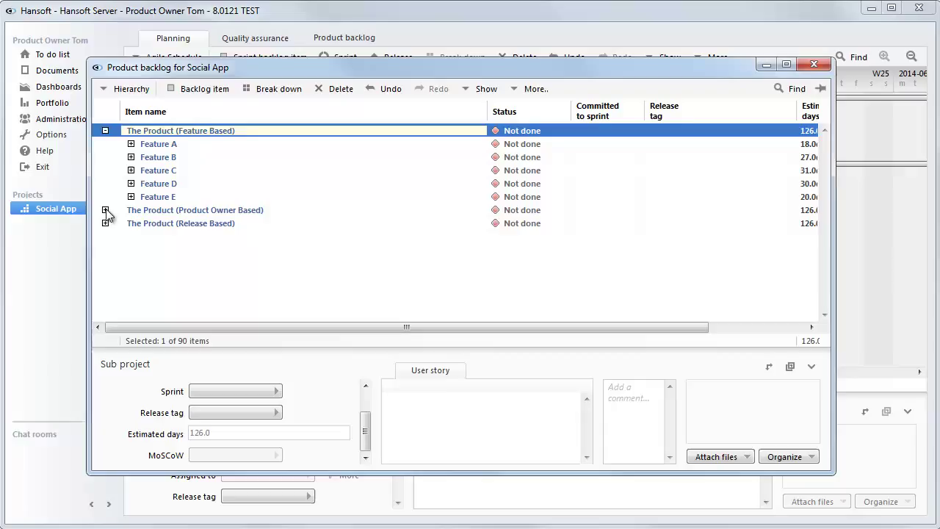
Expand The Product (Product Owner Based) and select Team 1 to view its estimate
left_click(168, 213)
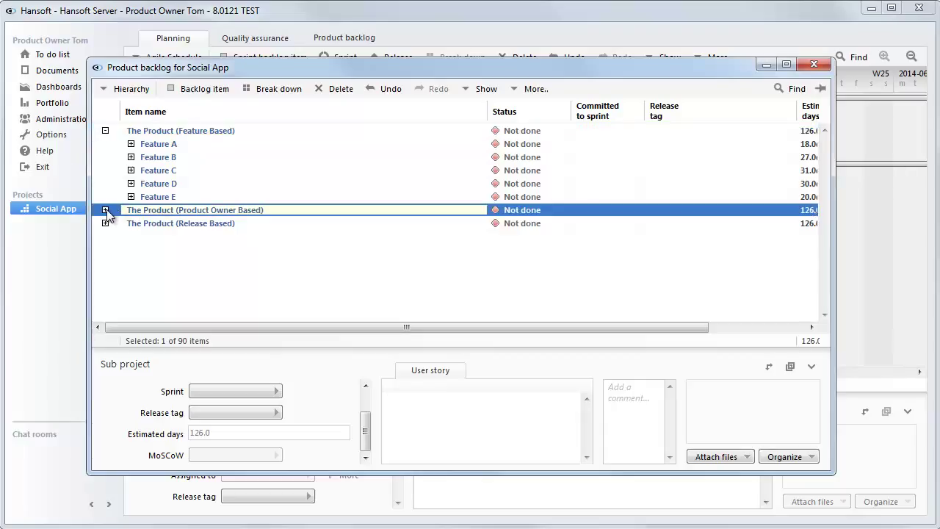
left_click(105, 211)
left_click(155, 223)
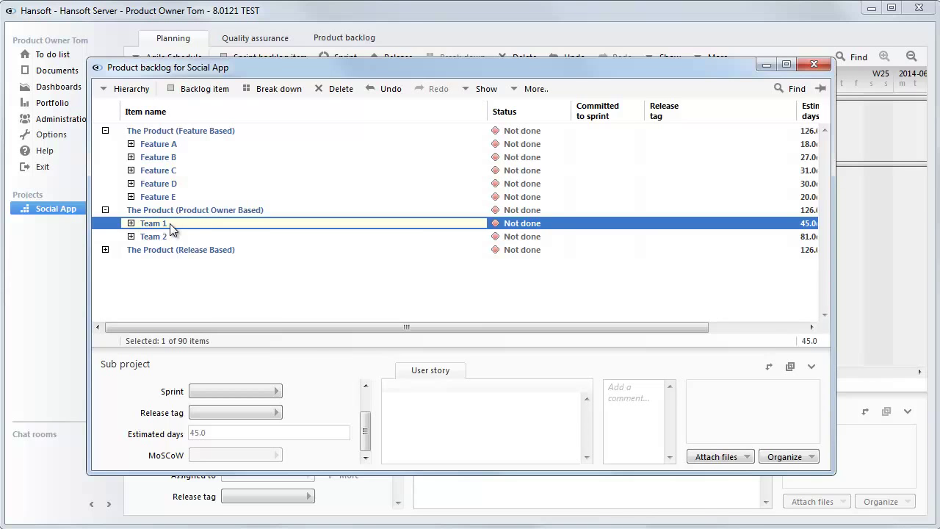
Delegate Team 1 to a product owner
right_click(170, 223)
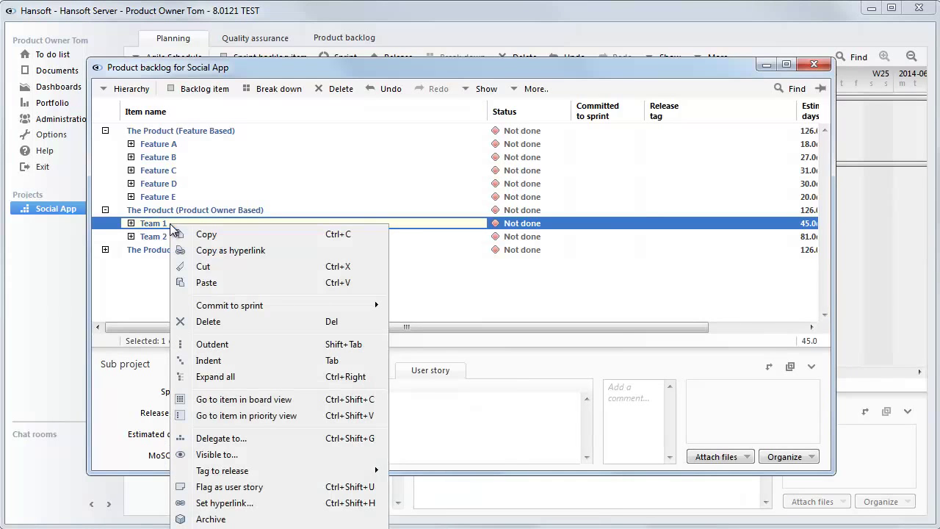
left_click(240, 438)
scroll(342, 240, "down", 3)
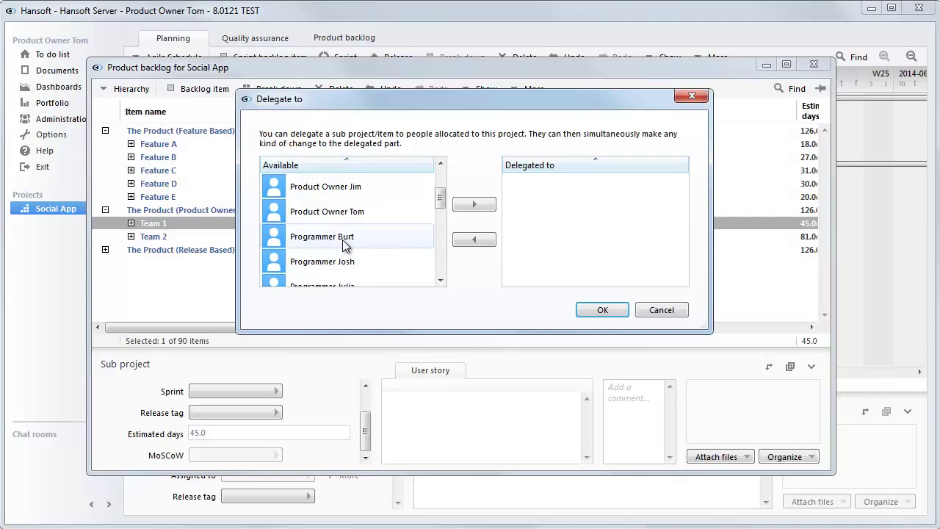
scroll(342, 239, "down", 2)
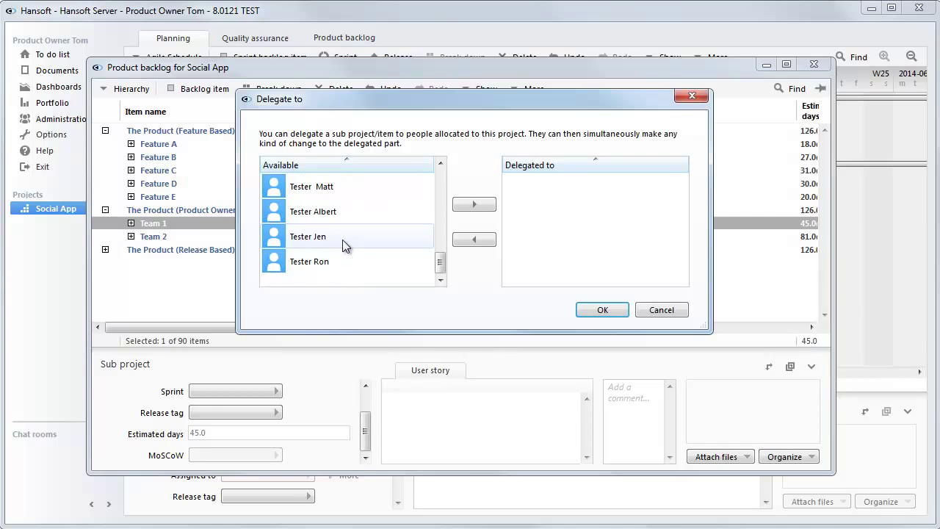
scroll(342, 239, "up", 4)
scroll(344, 245, "up", 1)
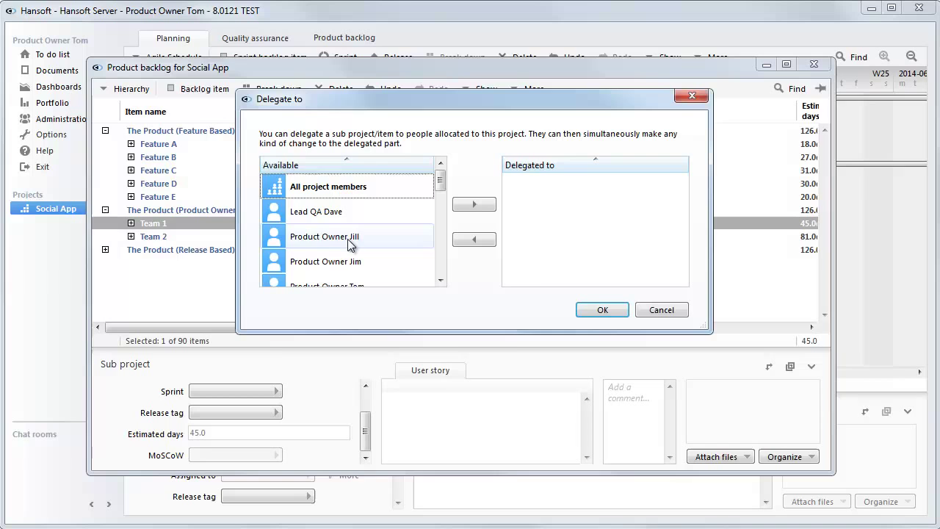
double_click(345, 240)
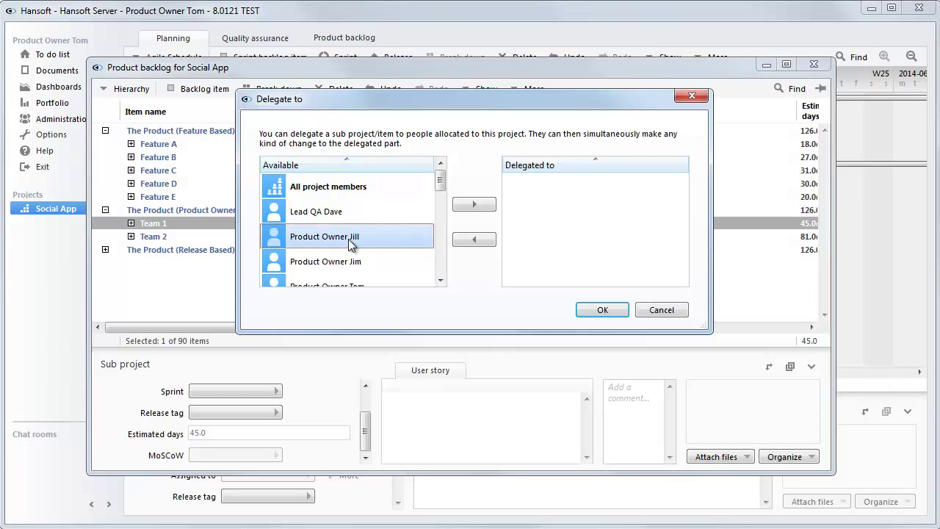
left_click(612, 309)
Delegate Team 2 to a different product owner
right_click(280, 235)
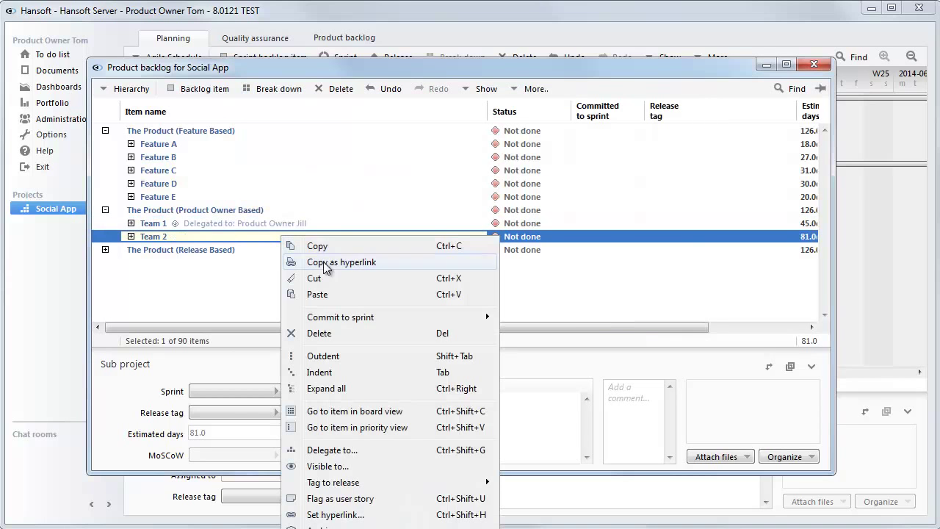
left_click(381, 449)
scroll(362, 250, "down", 6)
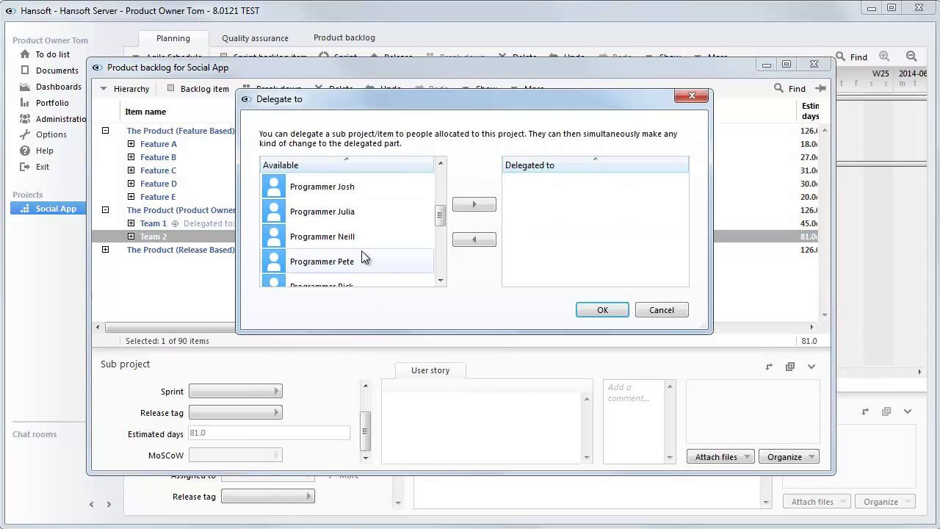
scroll(361, 250, "up", 4)
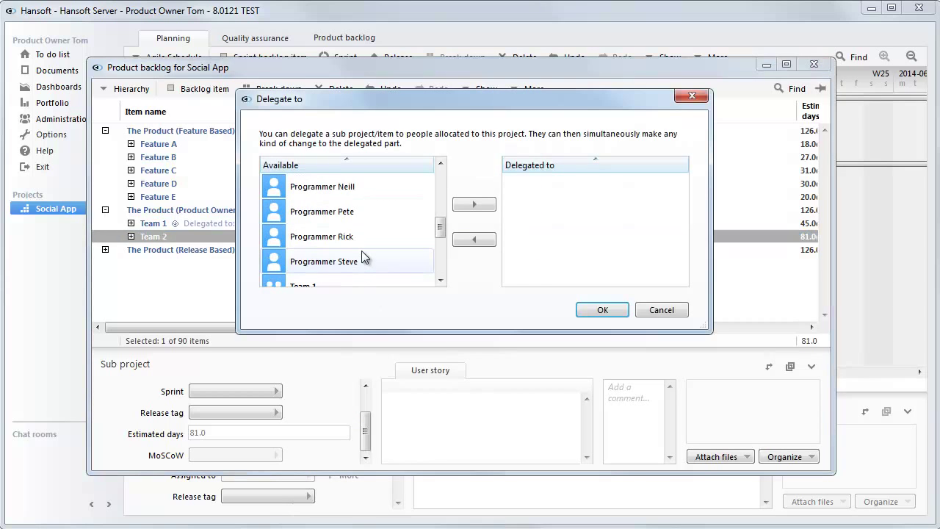
double_click(361, 213)
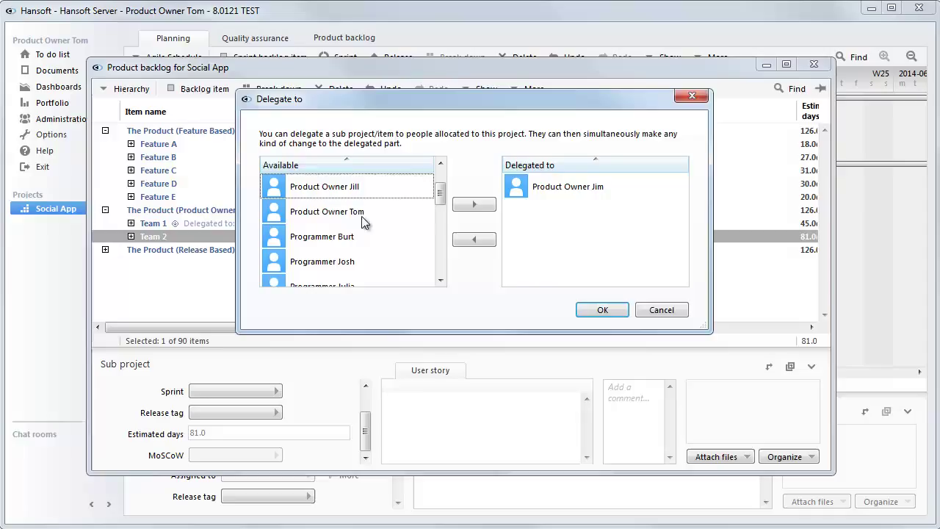
left_click(589, 308)
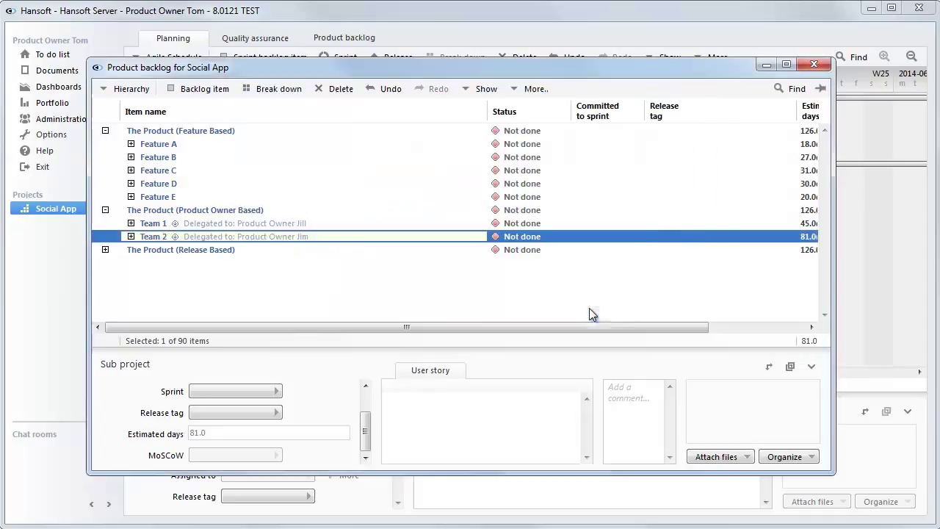
Expand Team 1 (Features A–B) and Team 2 (Features C–E), then fold Feature E
left_click(131, 224)
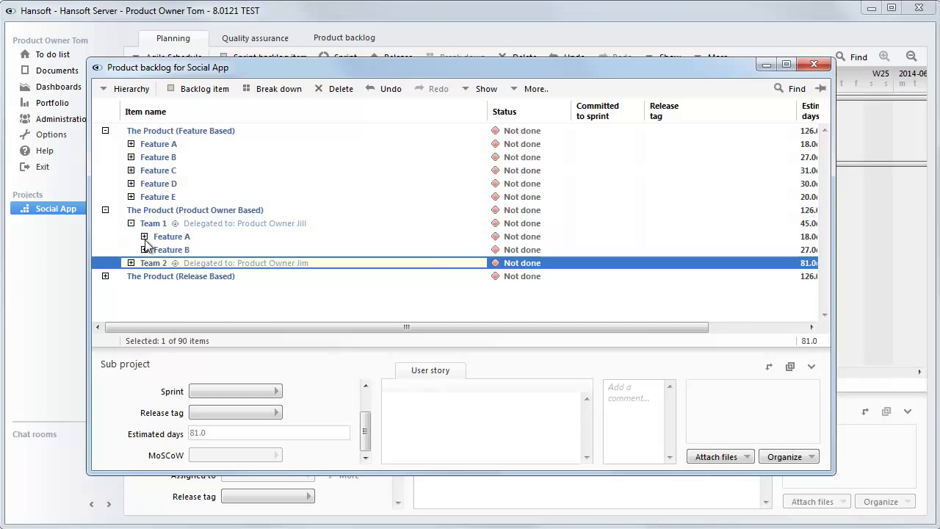
left_click(130, 262)
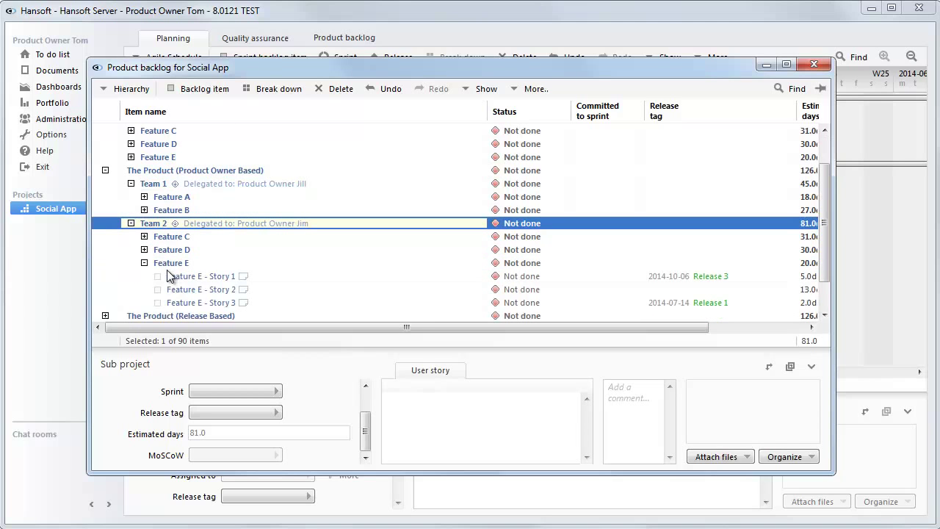
left_click(144, 262)
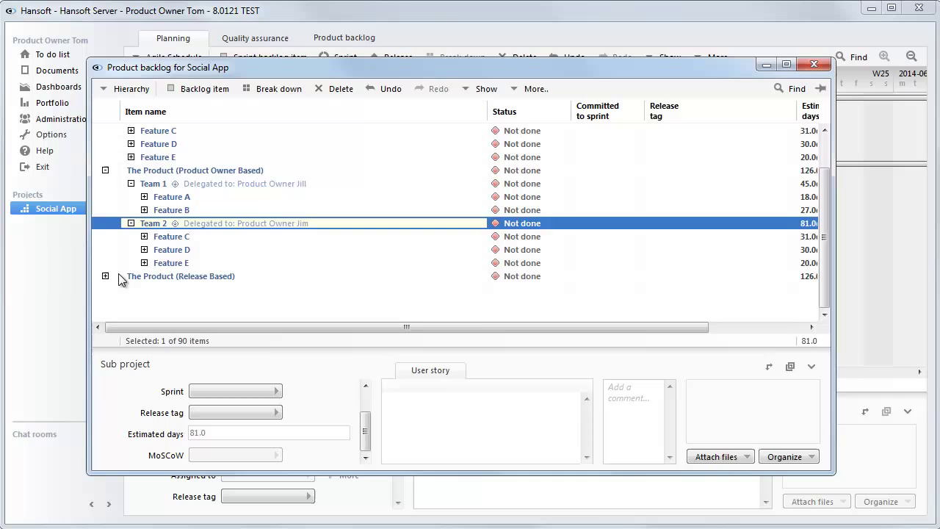
Collapse the Product Owner Based and Feature Based products, expand Release Based, and shift the window right
left_click(105, 171)
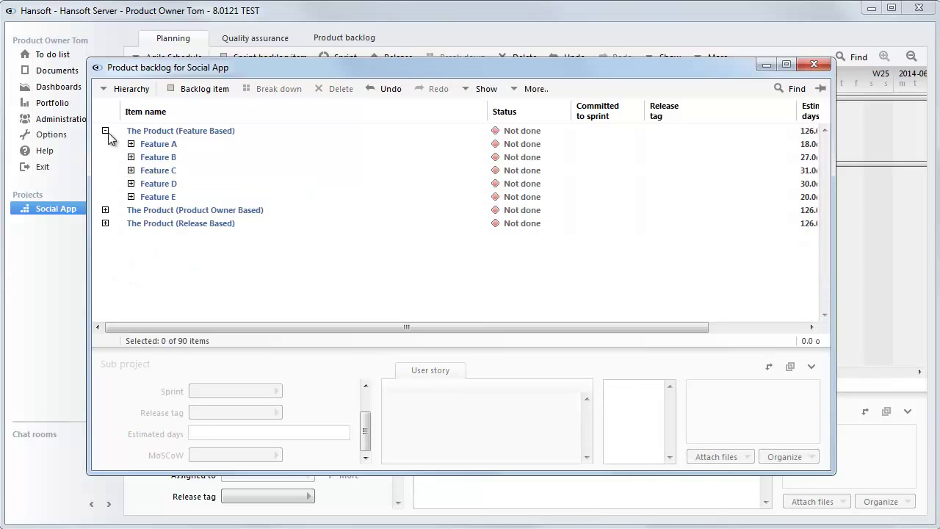
left_click(105, 130)
left_click(105, 158)
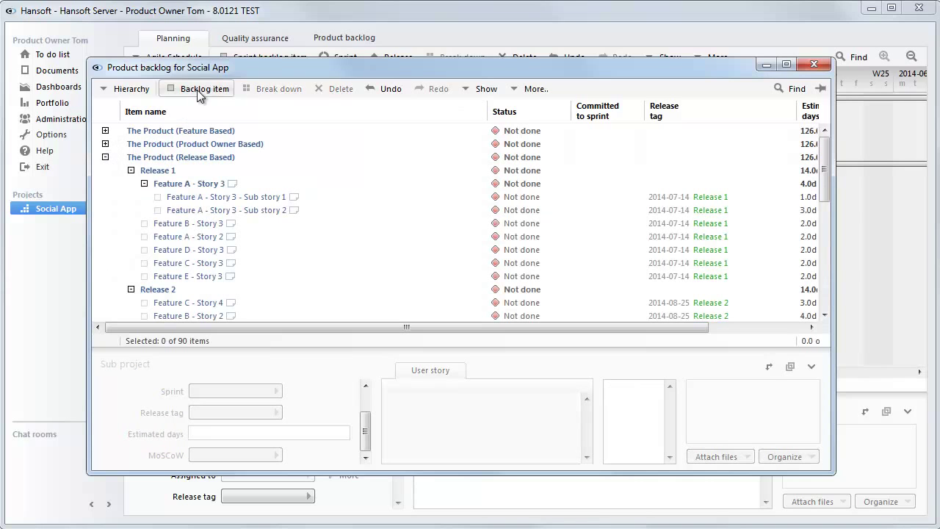
left_click_drag(205, 67, 397, 61)
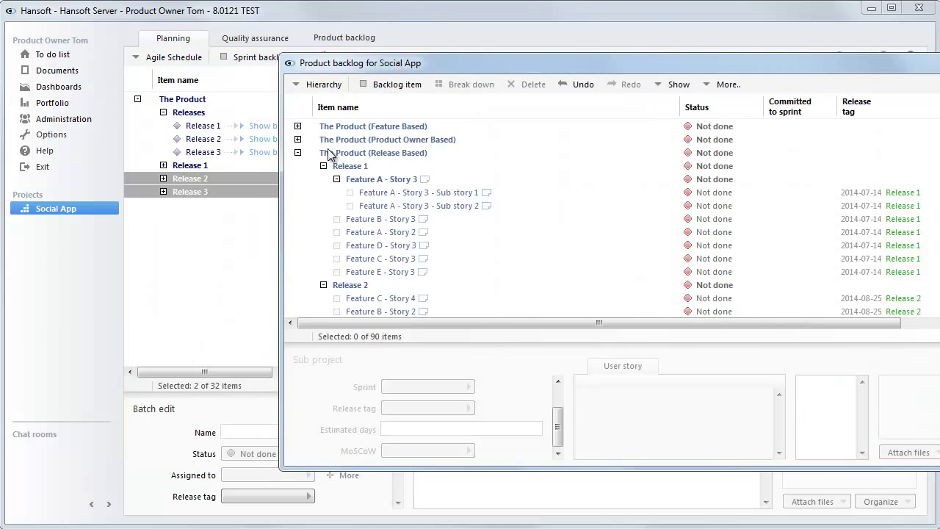
Collapse Release 1, 2 and 3 and browse the Unplanned group's stories
left_click(323, 166)
left_click(323, 180)
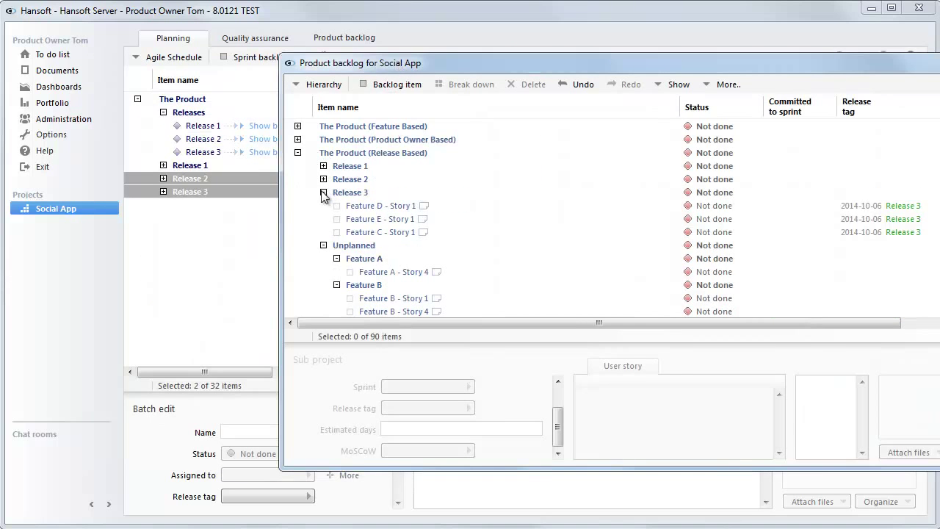
left_click(323, 193)
left_click(321, 207)
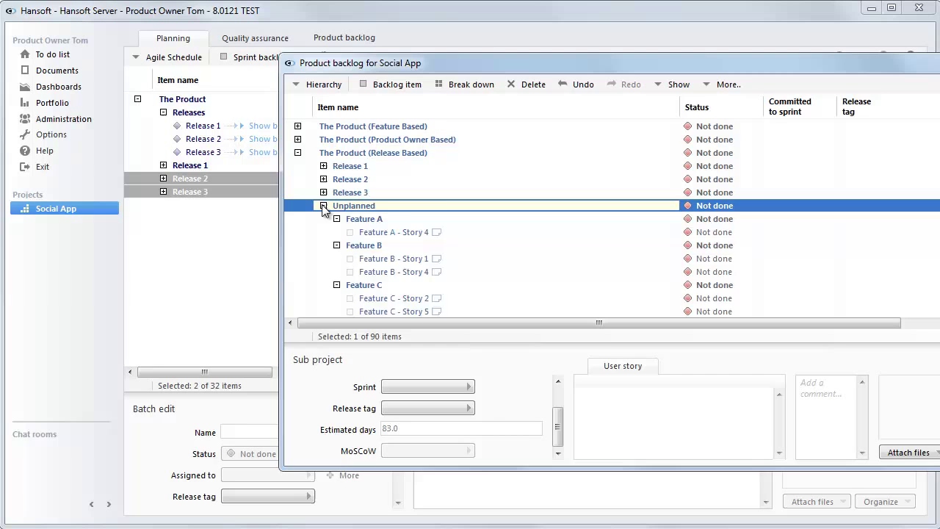
left_click(323, 206)
left_click(323, 206)
scroll(360, 246, "down", 1)
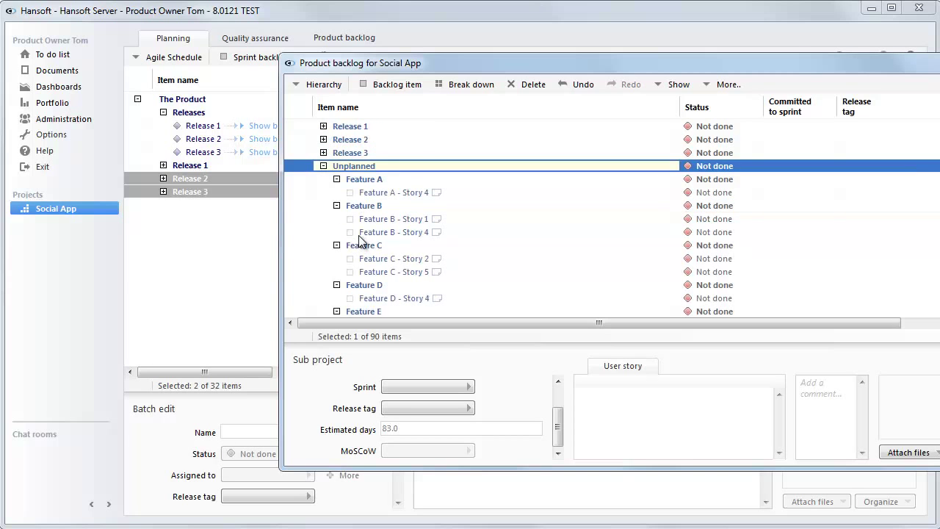
scroll(360, 227, "down", 1)
scroll(362, 223, "up", 1)
scroll(360, 223, "up", 1)
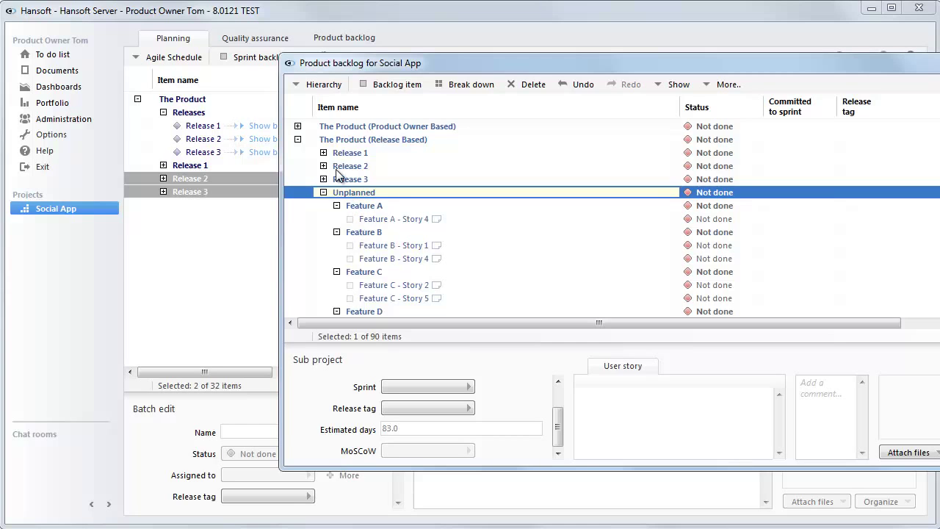
Review the stories in Release 1, Release 2 and Release 3, leaving Release 3 open
left_click(324, 153)
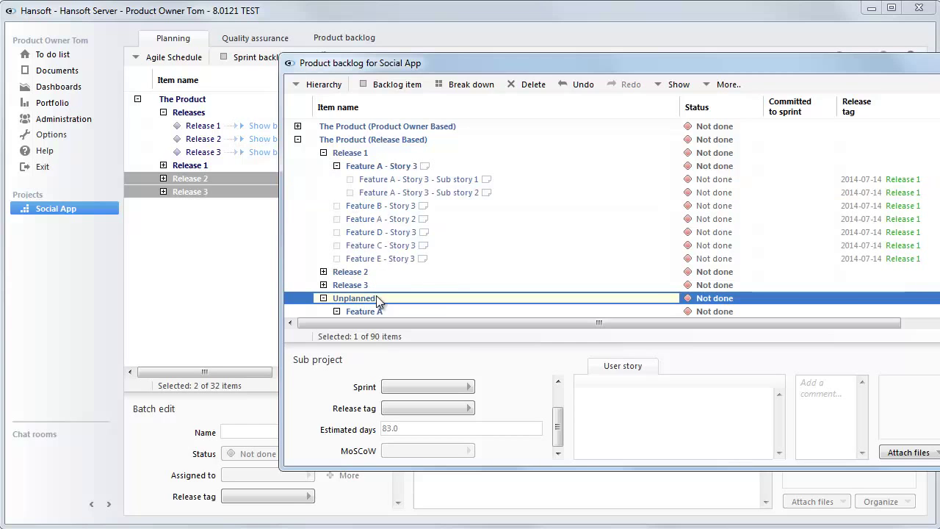
left_click(324, 153)
left_click(324, 166)
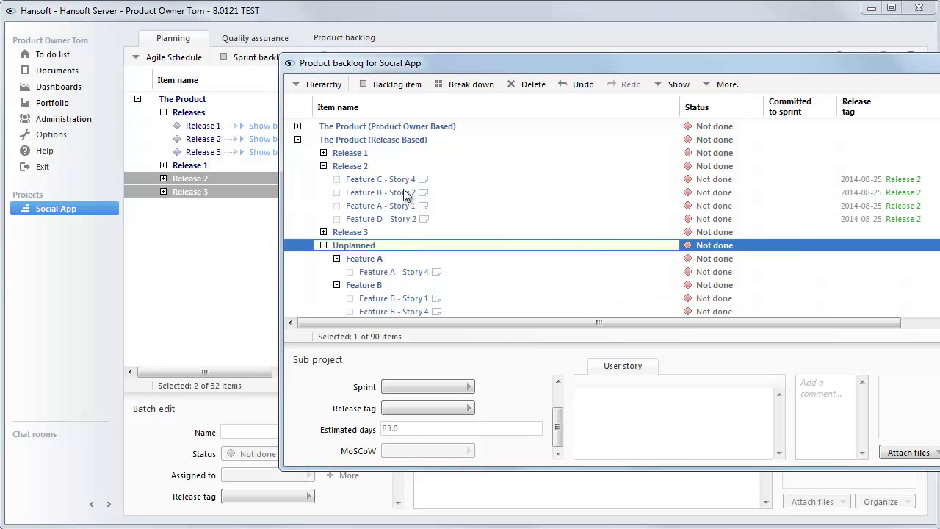
left_click(324, 166)
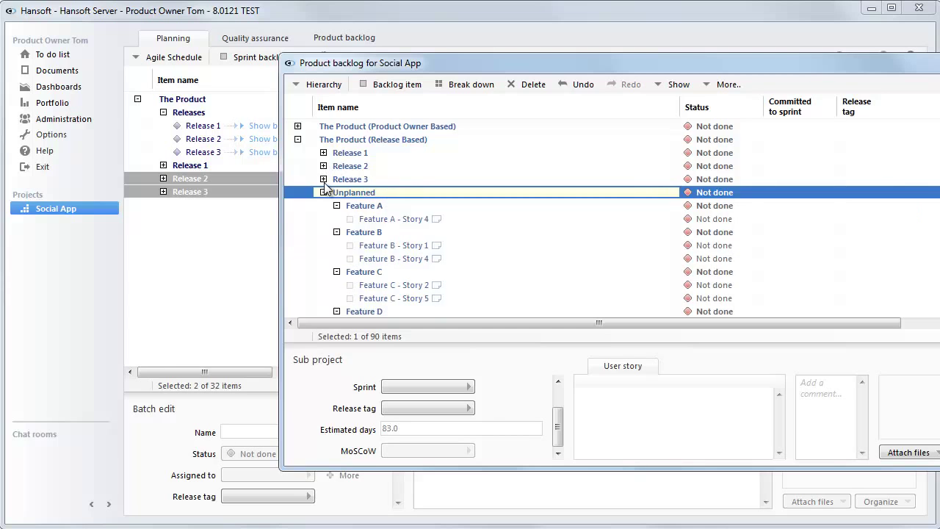
left_click(324, 179)
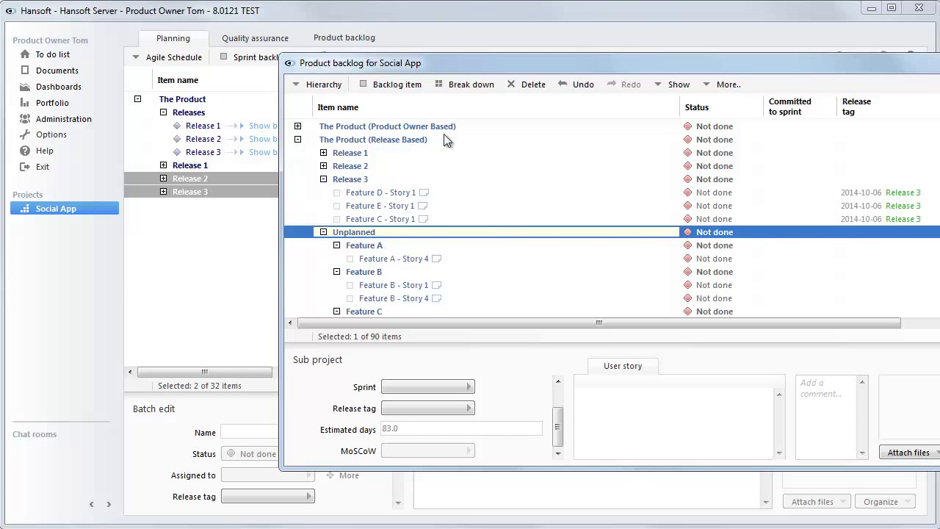
left_click_drag(478, 68, 342, 73)
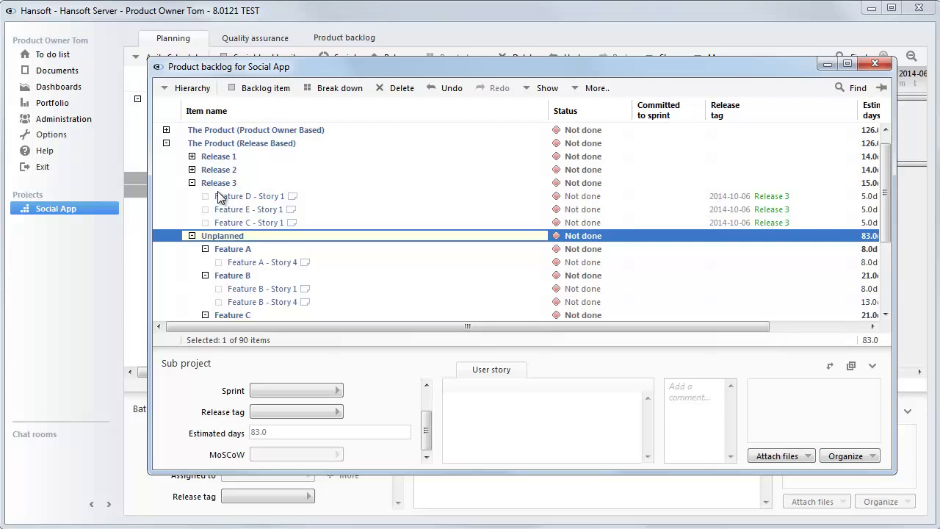
Collapse Release Based and show only The Product (Feature Based) and its items
left_click(167, 144)
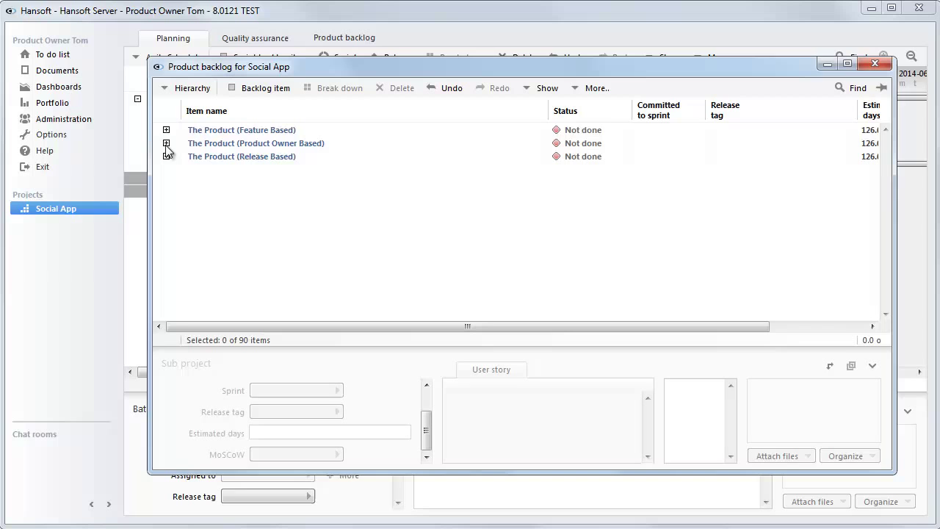
left_click(216, 133)
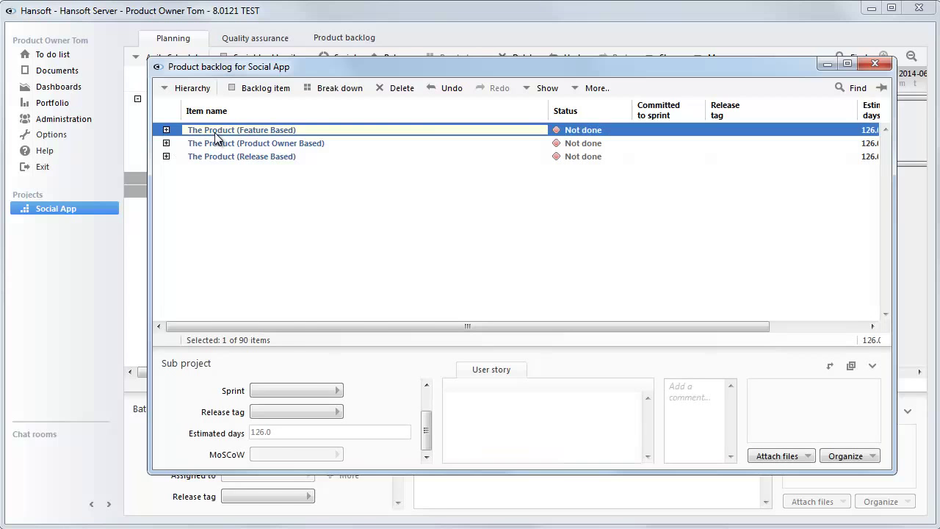
right_click(215, 134)
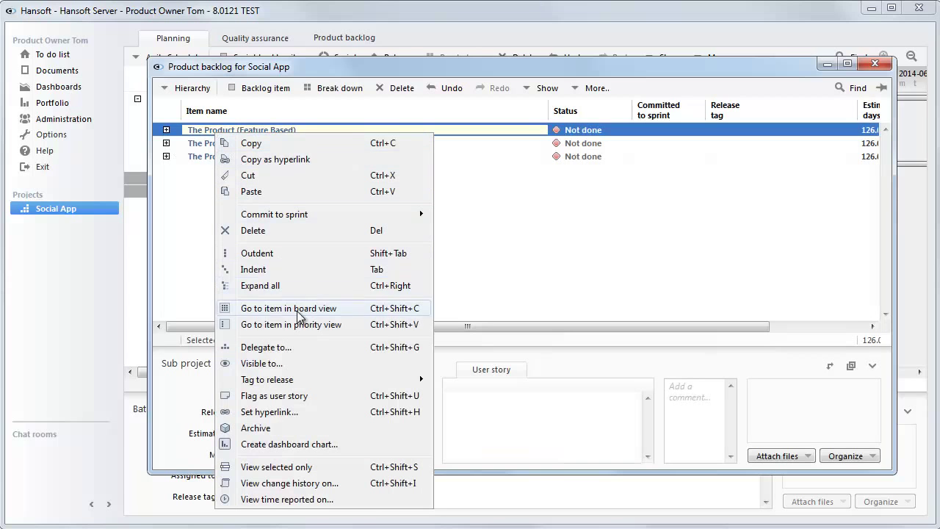
left_click(317, 467)
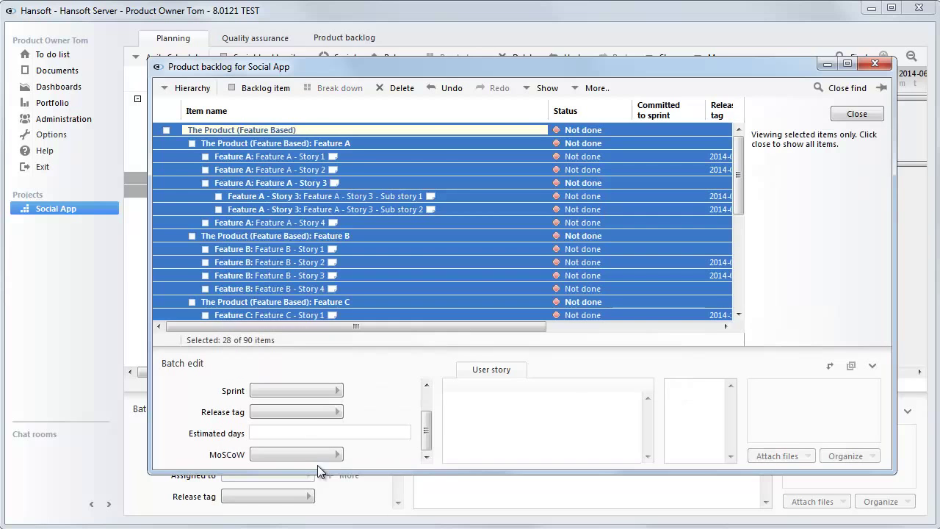
Switch the backlog view from Hierarchy to Priority
scroll(279, 161, "down", 1)
scroll(279, 161, "down", 3)
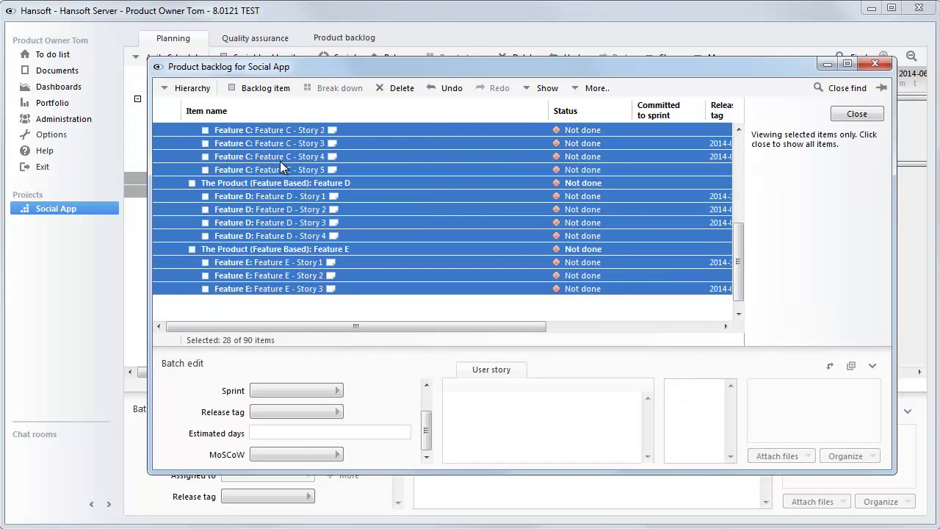
scroll(233, 126, "up", 3)
left_click(199, 89)
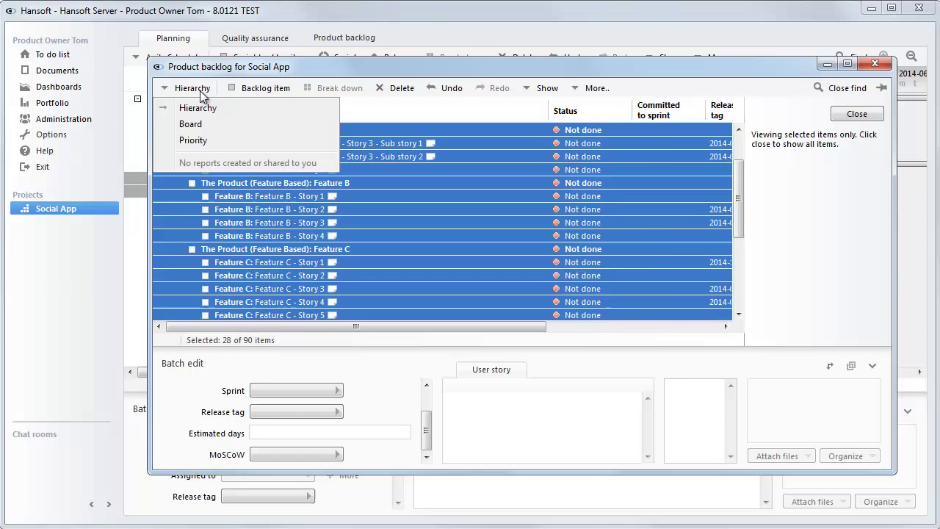
left_click(208, 142)
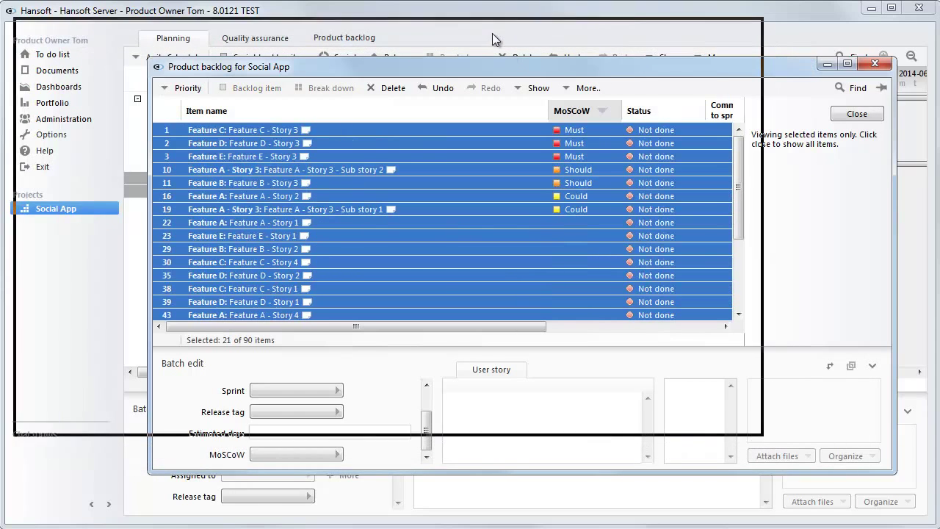
Enlarge the backlog window to fill the screen and select the first seven items from Feature C - Story 3
left_click_drag(483, 23, 483, 23)
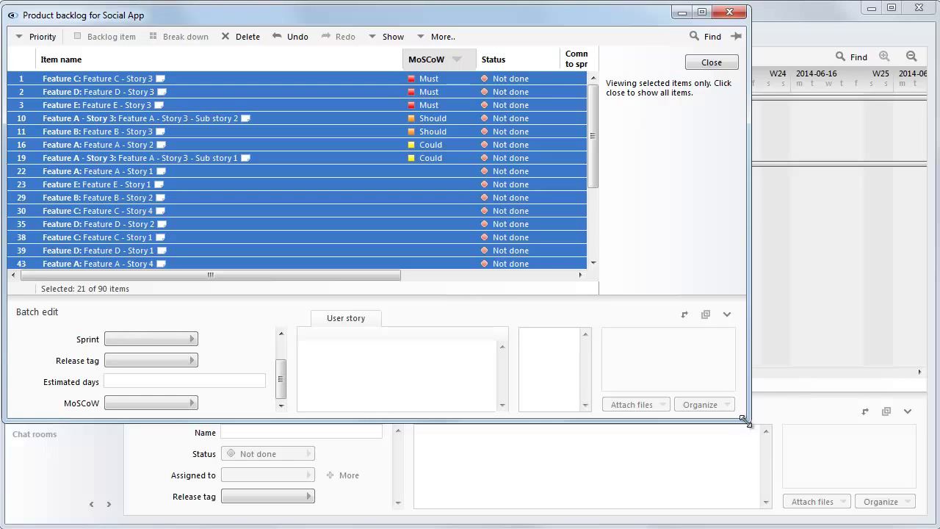
left_click_drag(748, 421, 930, 521)
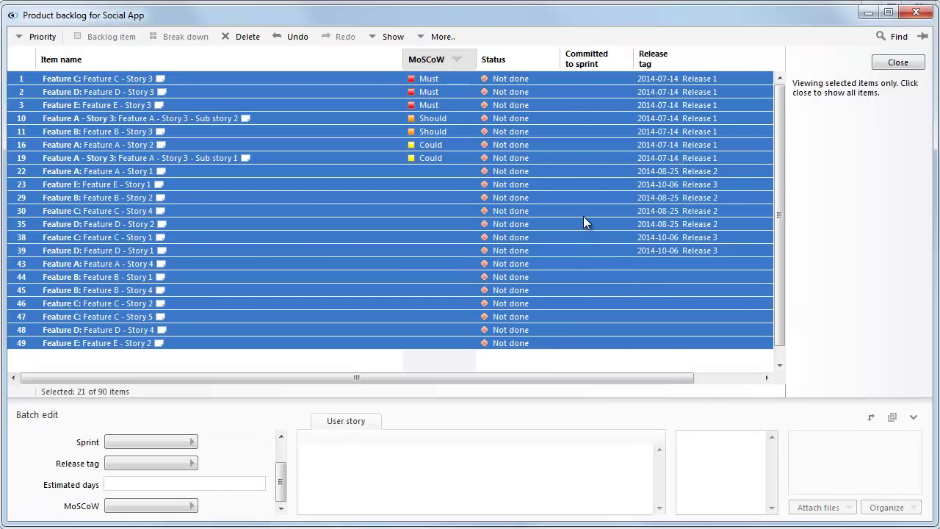
left_click(583, 212)
left_click(718, 80)
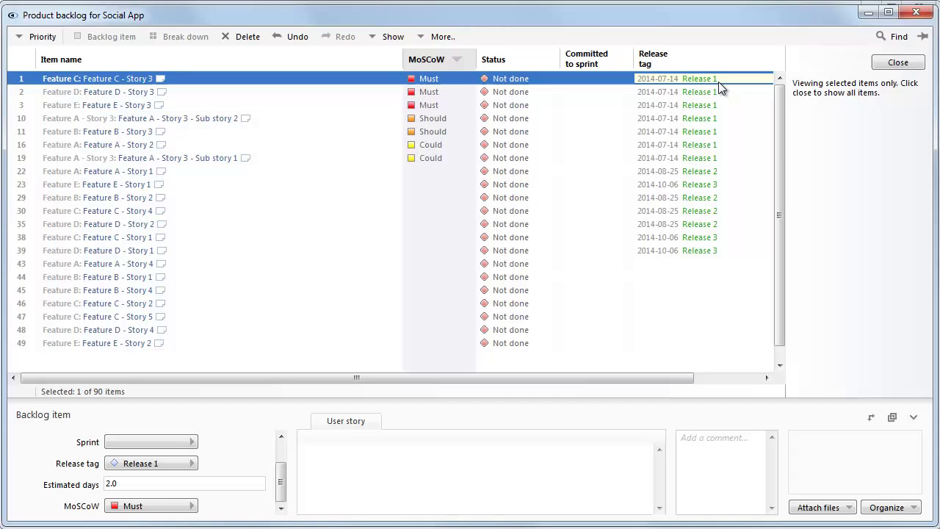
key("shift+Down")
key("shift+Down")
key("shift+Down")
key("shift+Down")
key("shift+Down")
key("shift+Down")
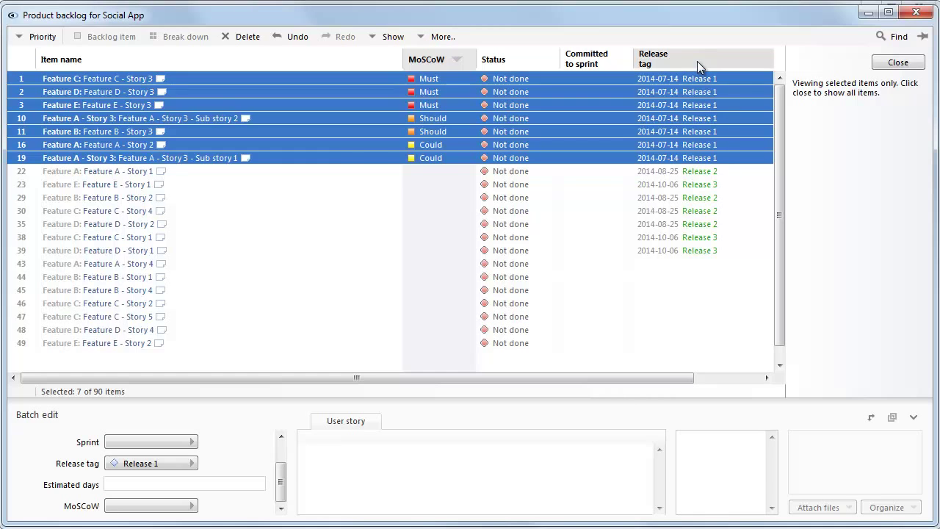
Sort the list by Release tag, then by MoSCoW rating
left_click(697, 60)
left_click(717, 264)
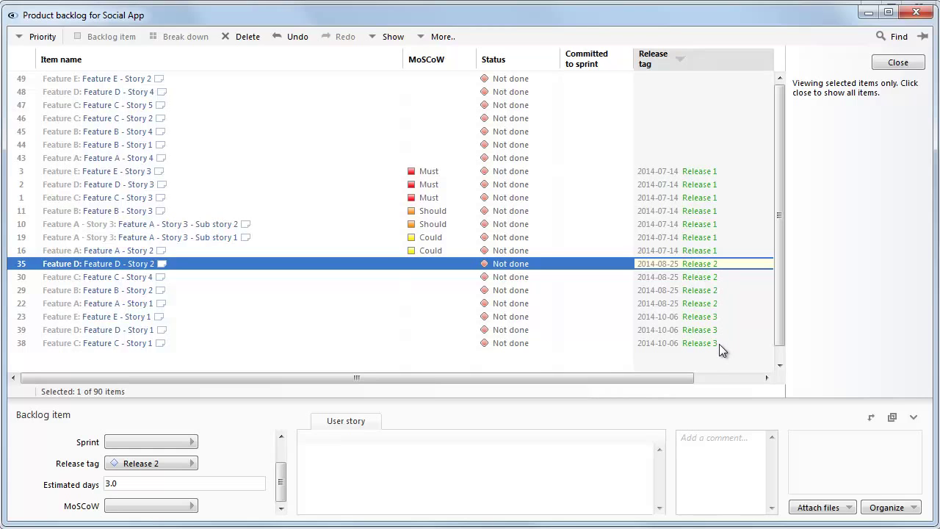
left_click(441, 64)
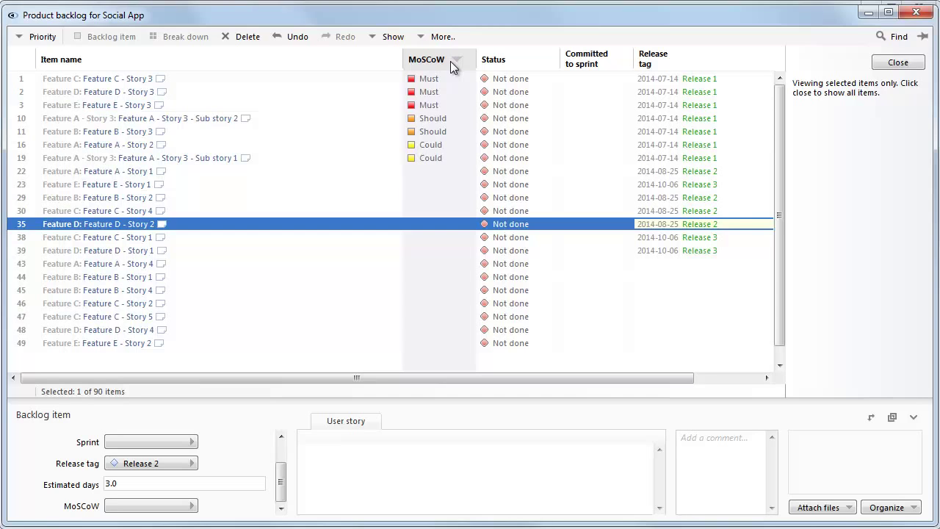
left_click(450, 61)
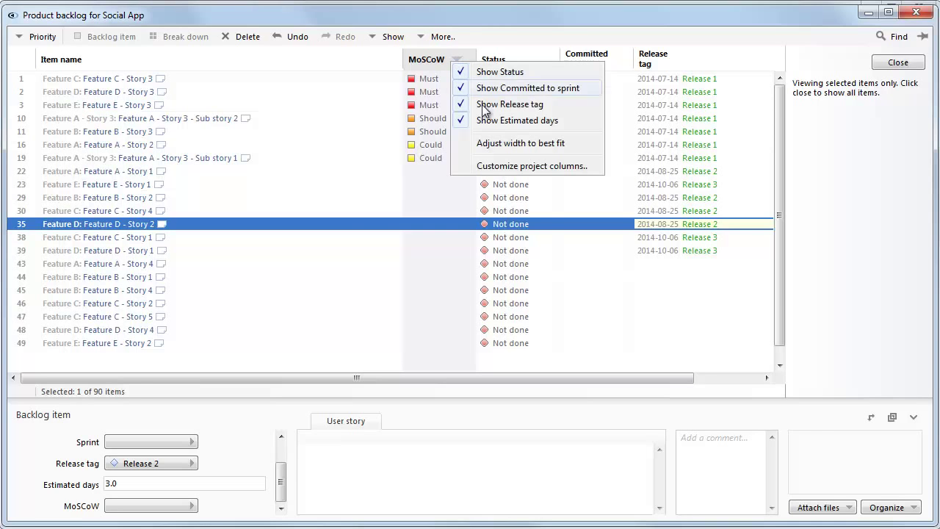
left_click(505, 166)
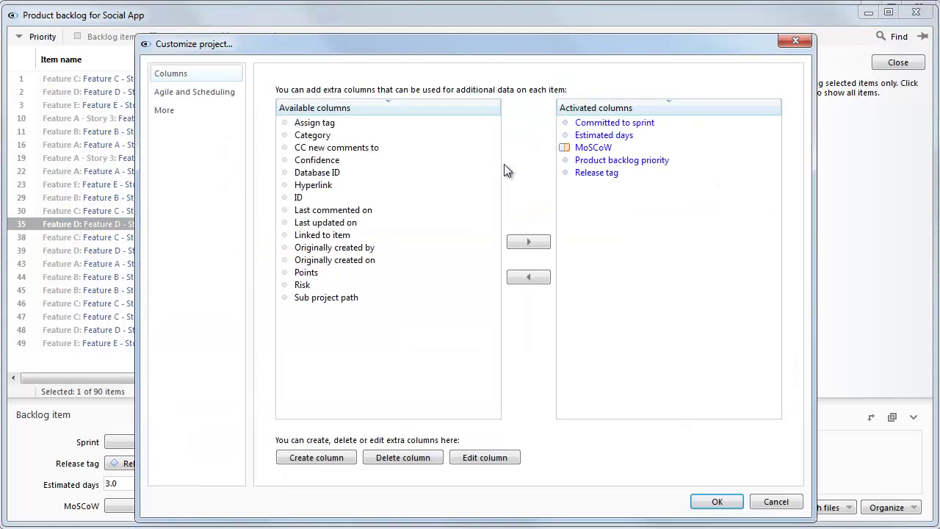
left_click(590, 147)
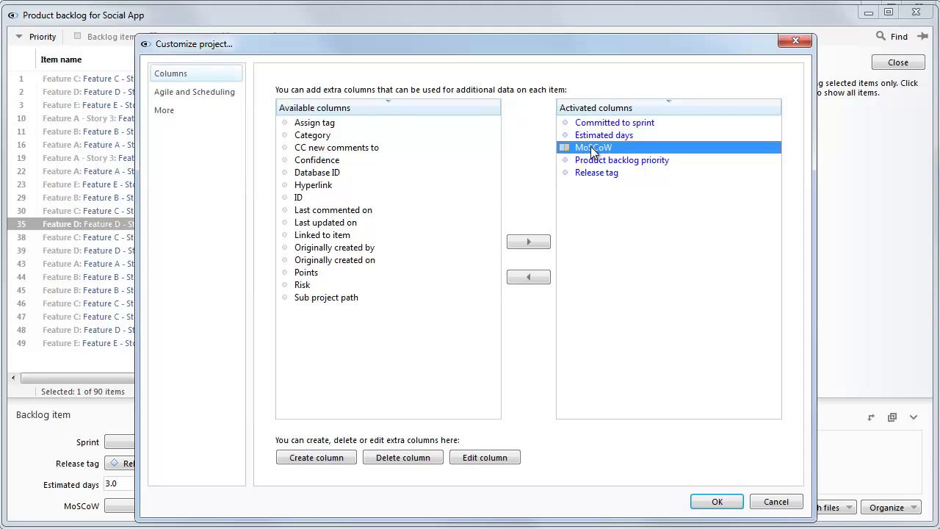
left_click(479, 457)
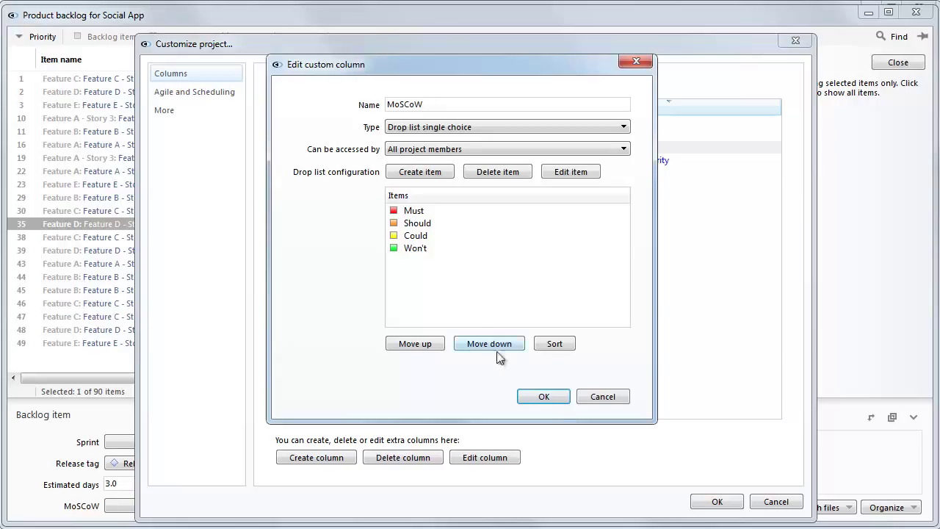
left_click(543, 396)
left_click(718, 502)
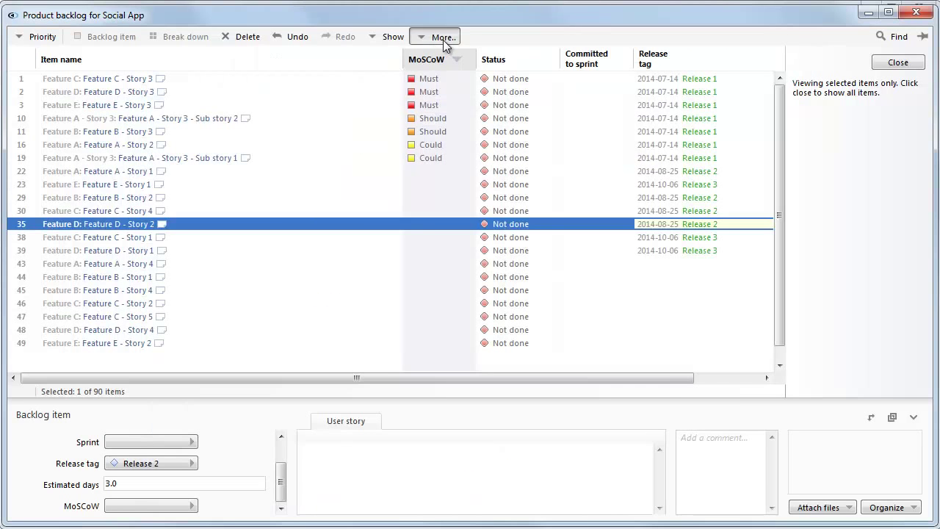
left_click(442, 37)
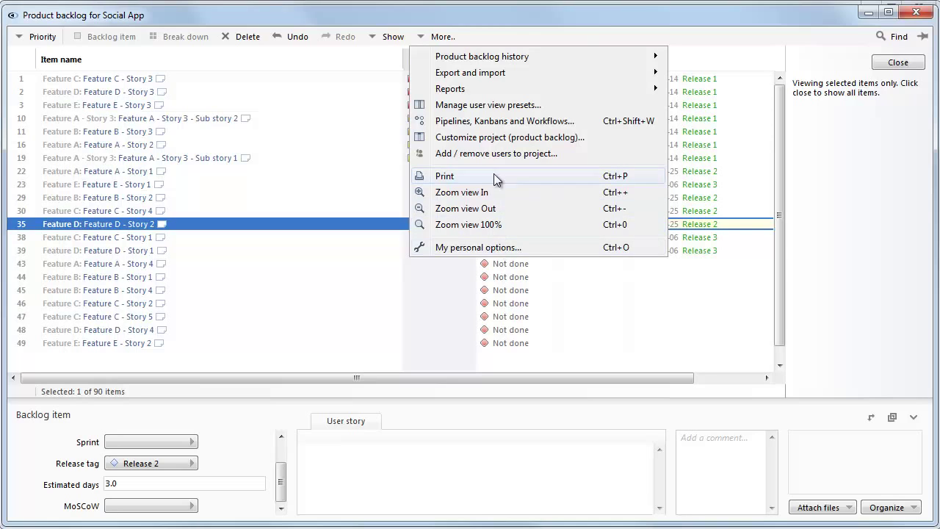
left_click(492, 138)
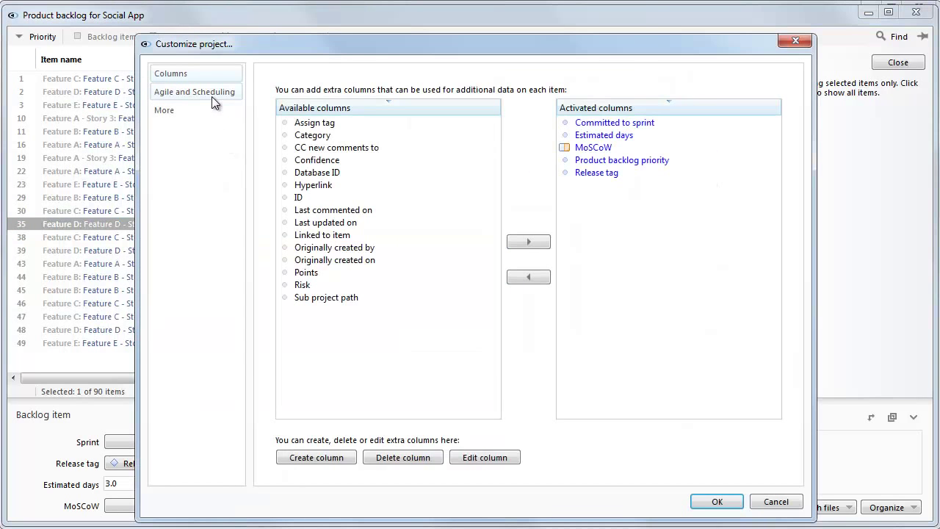
left_click(212, 102)
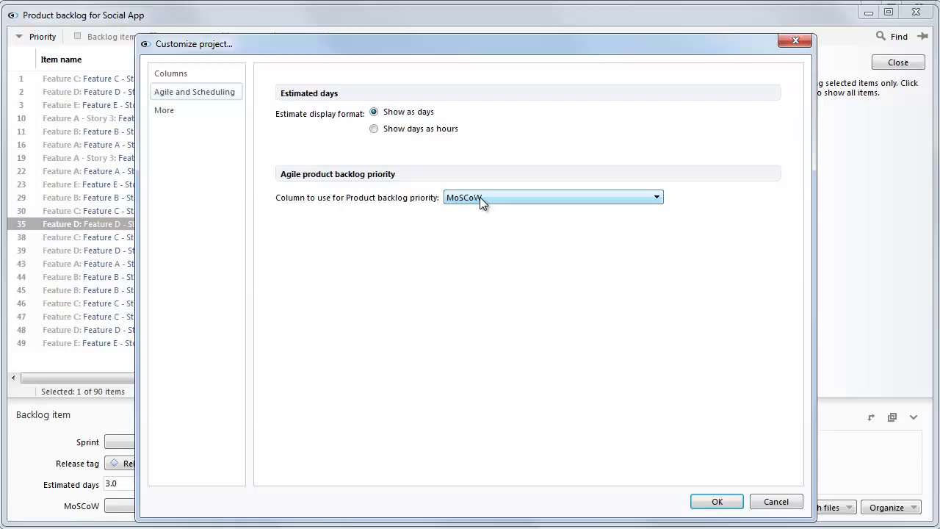
left_click(716, 502)
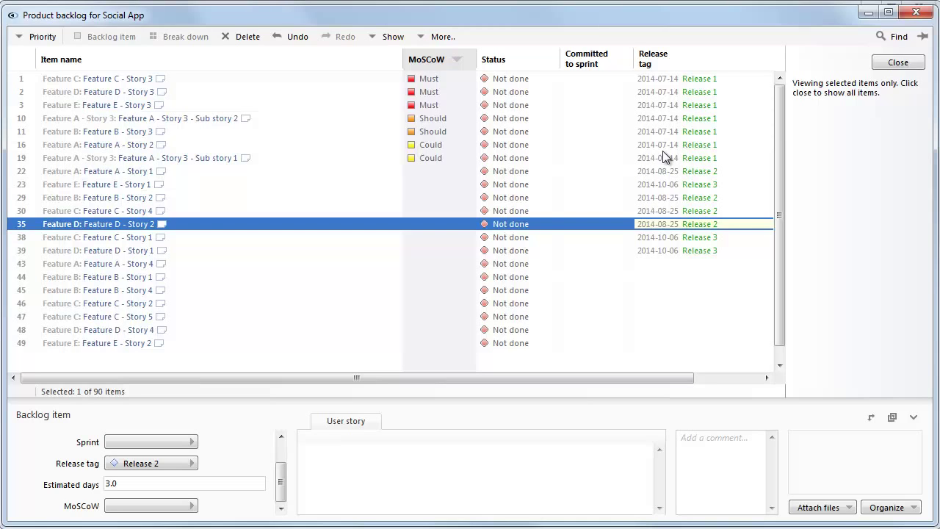
Select rows 1–19, close the selected-items view to show all 90 items, and sort by Item name
left_click(696, 189)
left_click(702, 161)
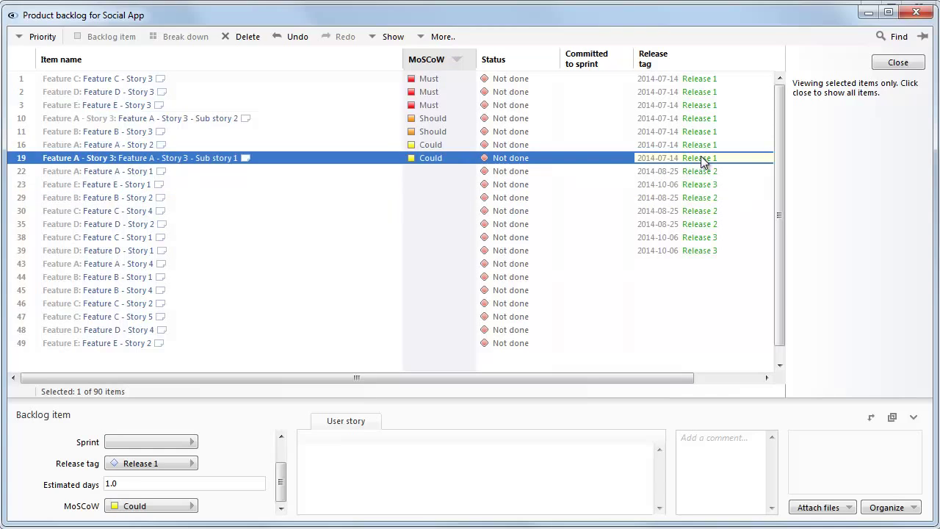
left_click(703, 86, "shift")
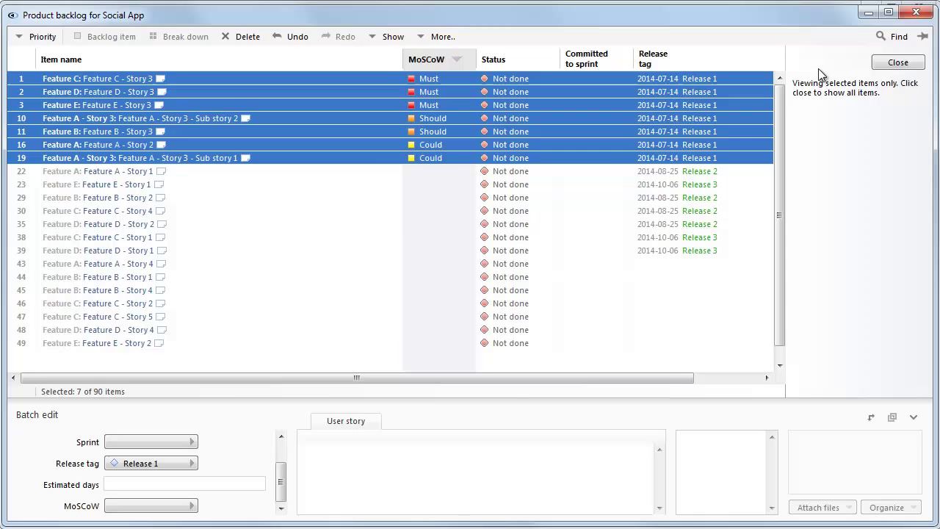
left_click(899, 64)
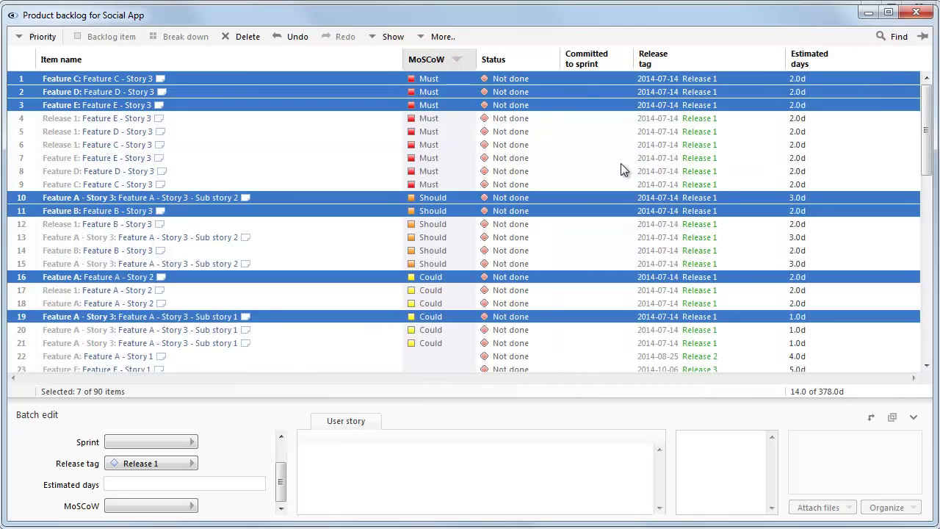
left_click(315, 62)
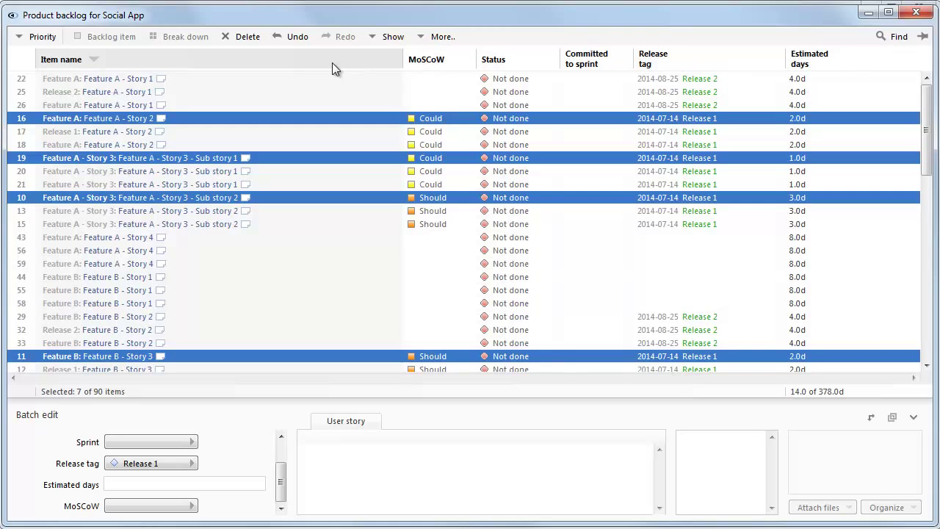
left_click(400, 92)
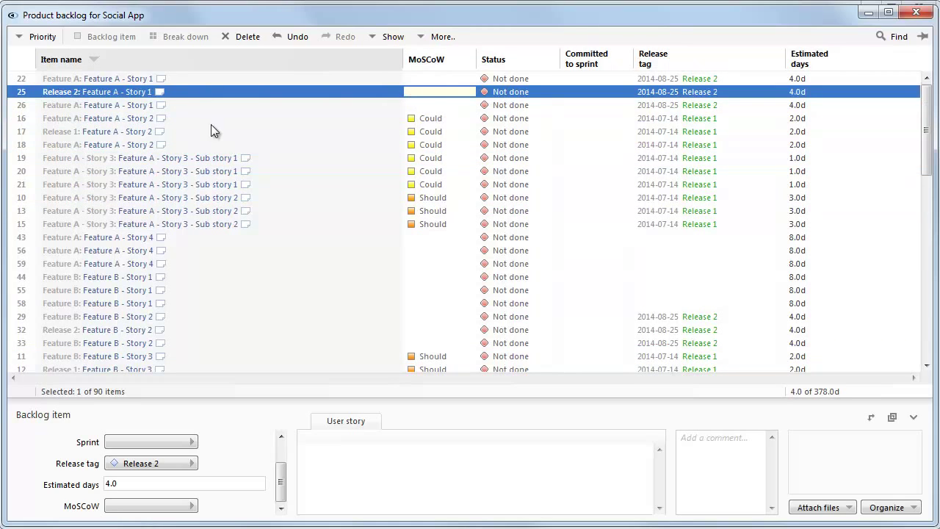
Switch the backlog to the Hierarchy view and narrow the Item name column
left_click(33, 36)
left_click(44, 60)
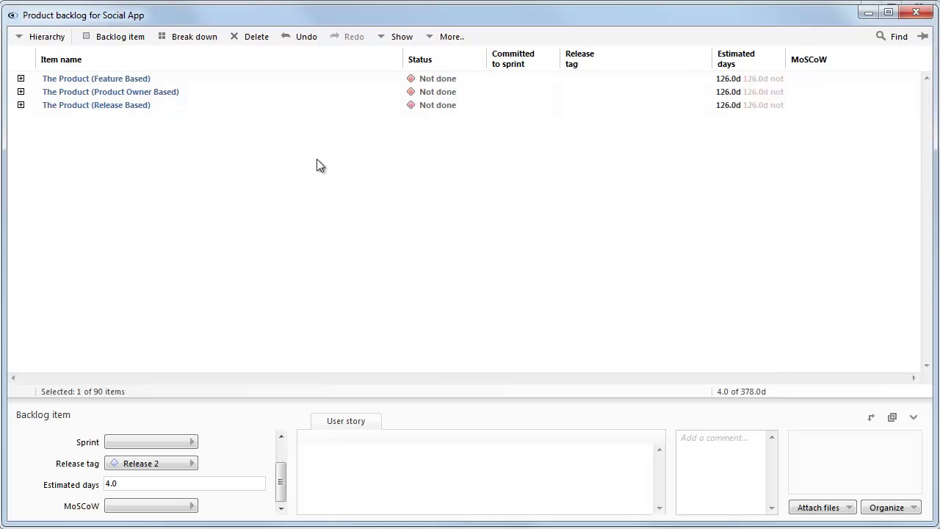
left_click_drag(402, 59, 265, 63)
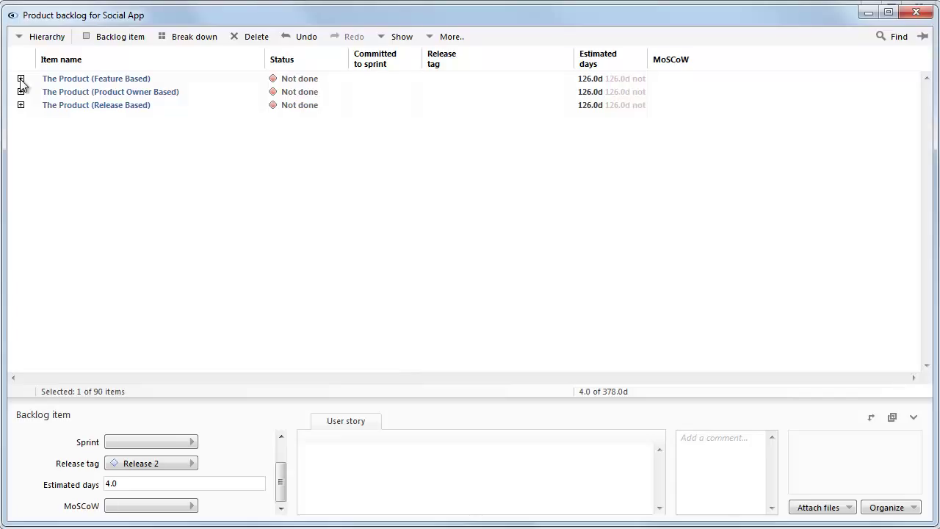
Start a new user view preset that applies to Team 1
left_click(446, 41)
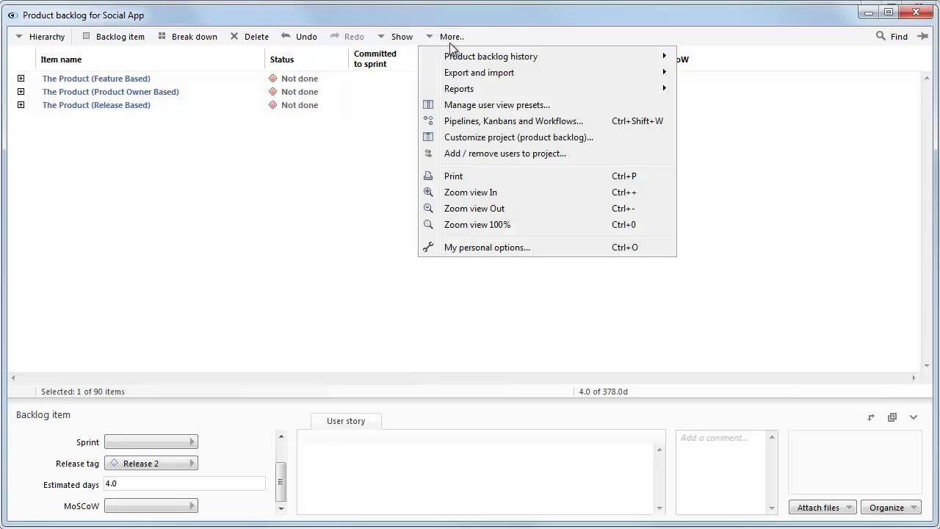
left_click(474, 105)
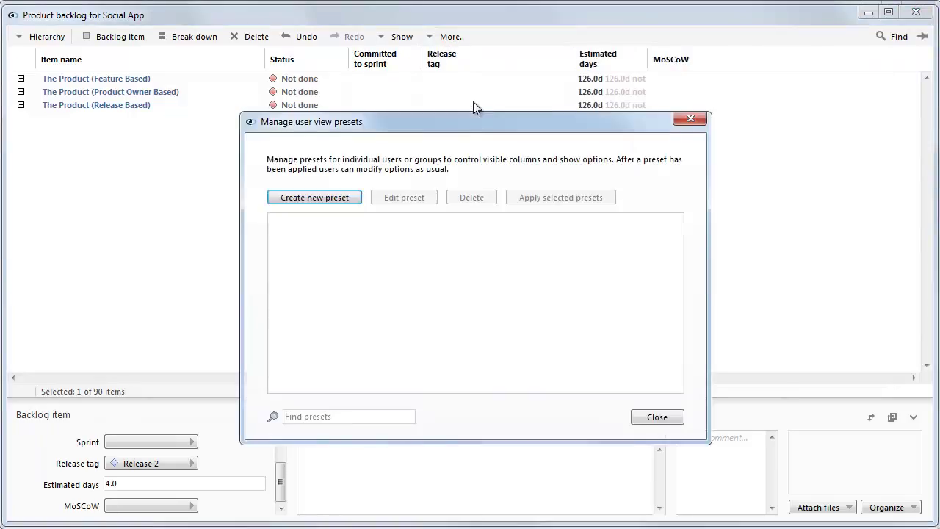
left_click_drag(472, 129, 472, 93)
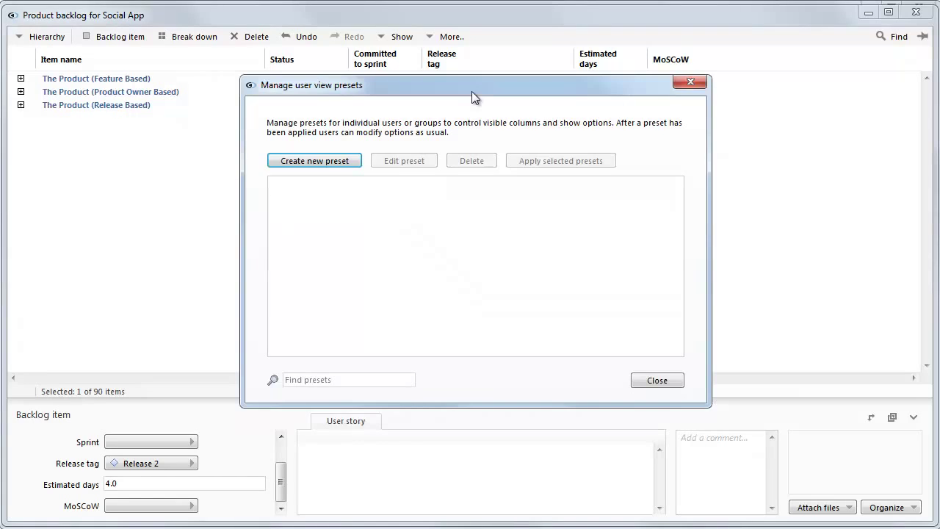
left_click(347, 162)
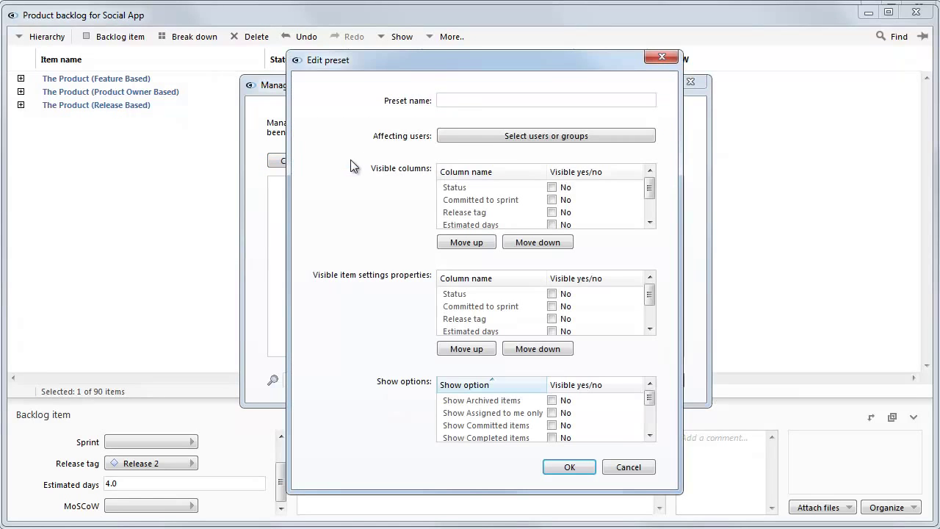
left_click(465, 135)
scroll(382, 189, "down", 3)
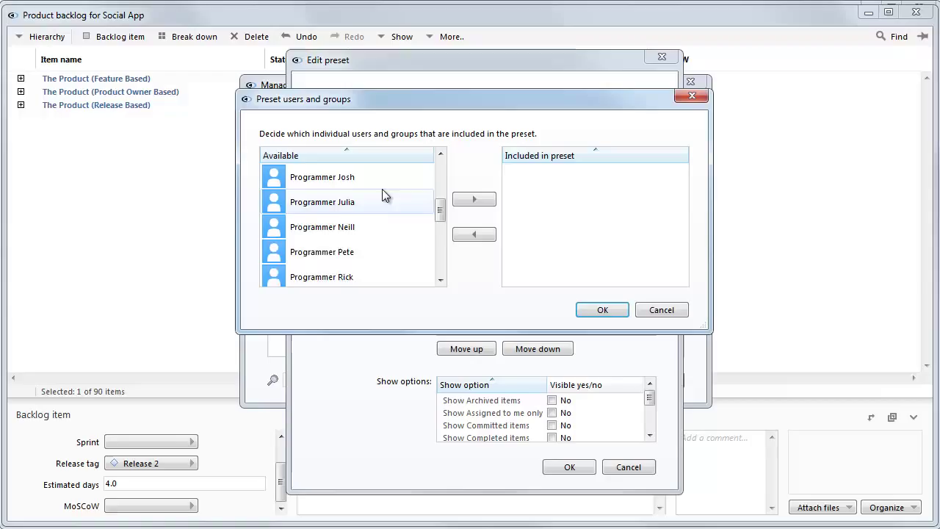
scroll(381, 191, "down", 1)
double_click(386, 251)
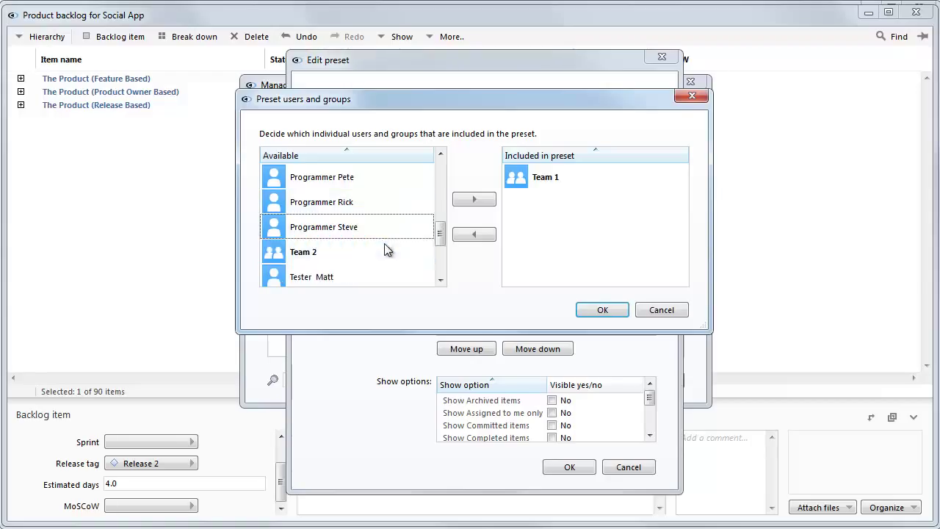
left_click(601, 309)
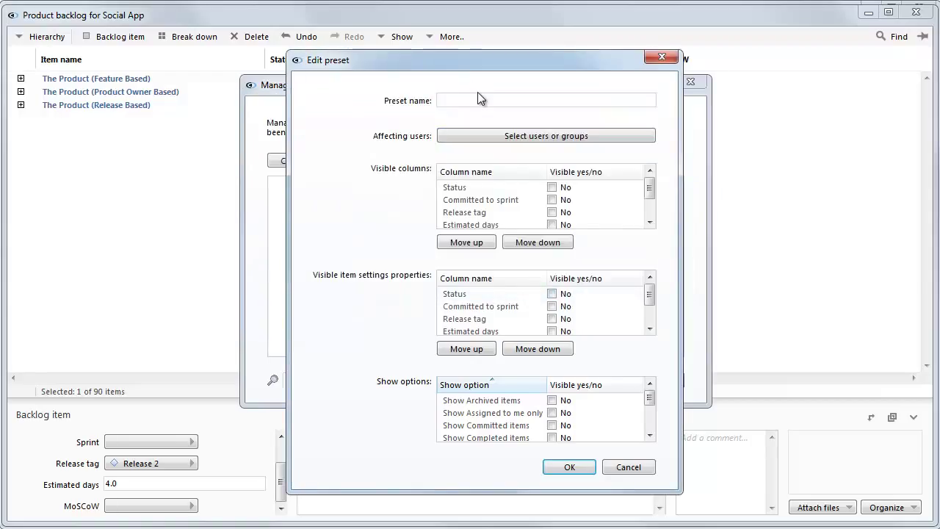
Save it as 'Team 1 Preset' showing Status, Release tag, Estimated days and MoSCoW columns
type("TEam")
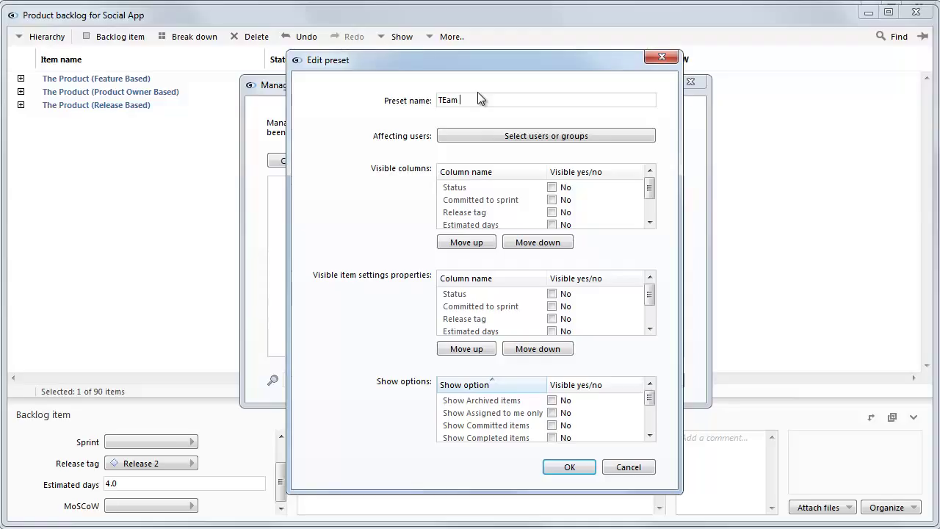
key("BackSpace")
key("BackSpace")
key("BackSpace")
key("BackSpace")
type("eam 1 Preset")
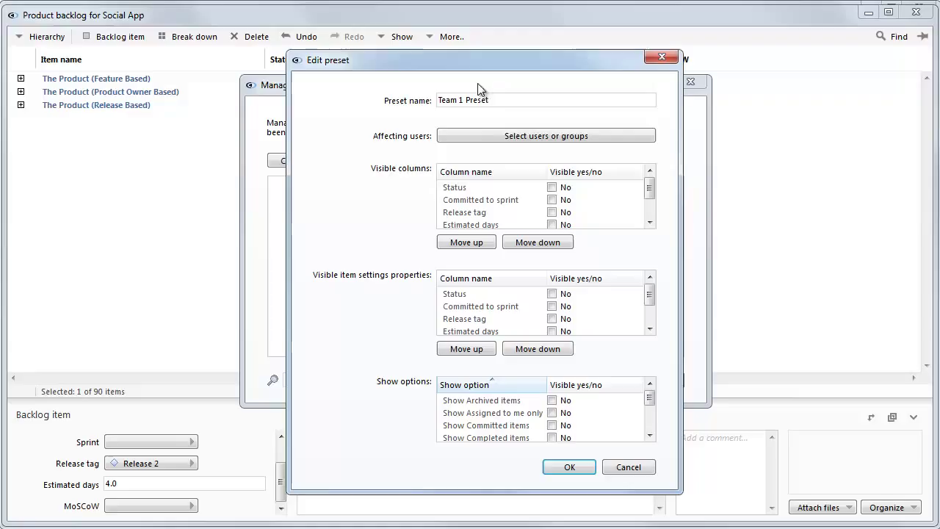
left_click(553, 188)
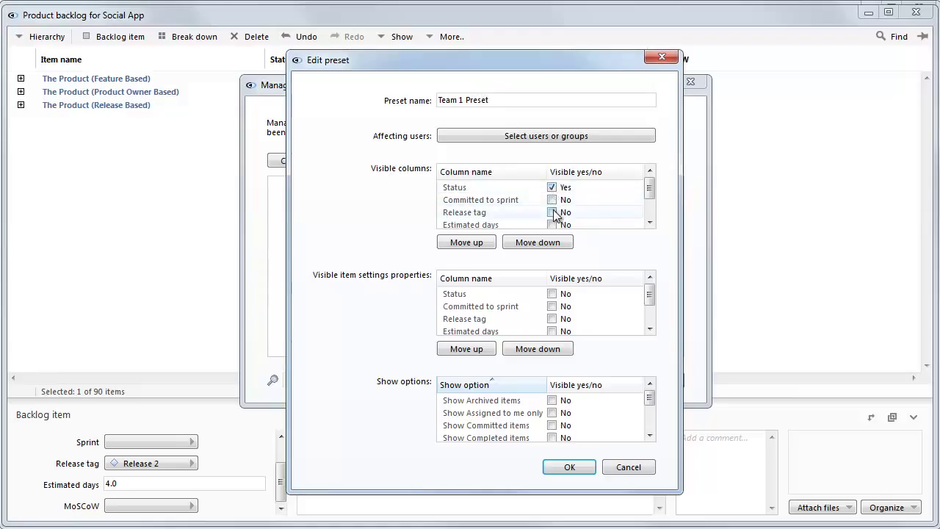
left_click(552, 212)
scroll(577, 211, "down", 1)
left_click(551, 223)
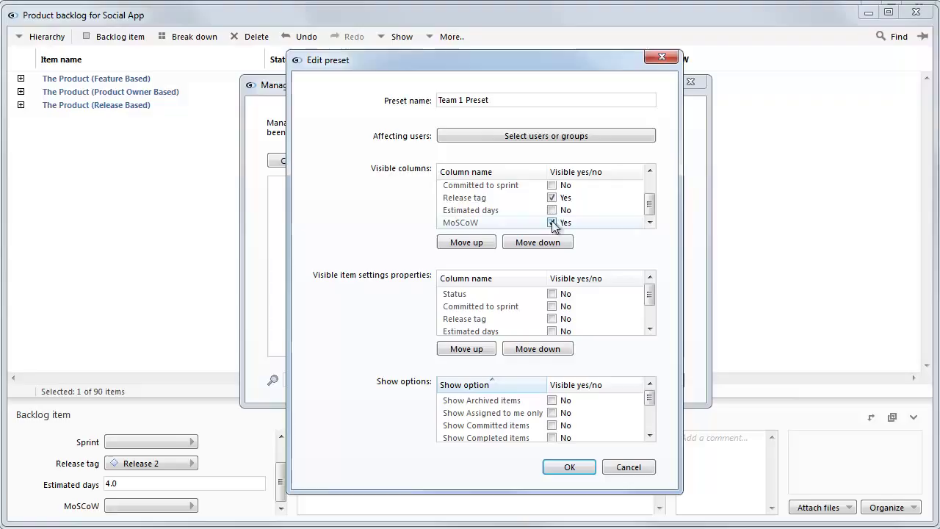
left_click(553, 210)
scroll(556, 213, "up", 1)
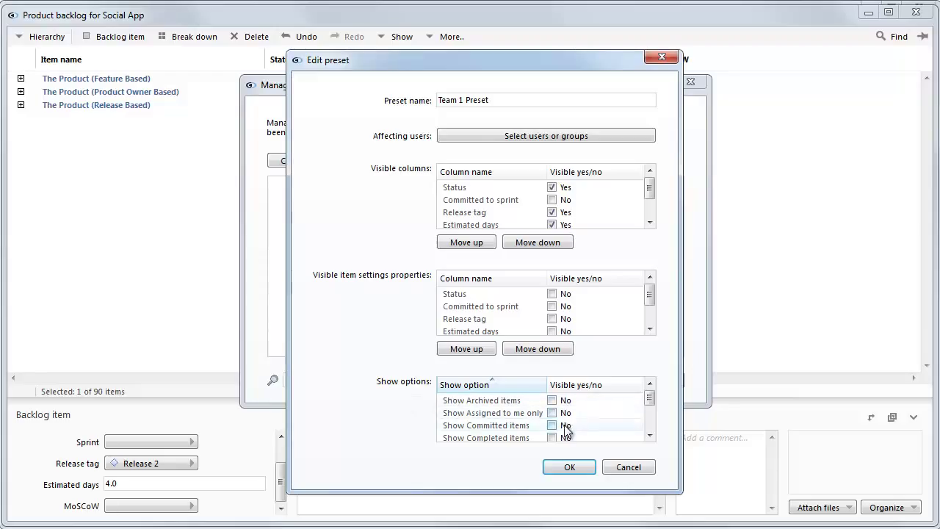
left_click(570, 468)
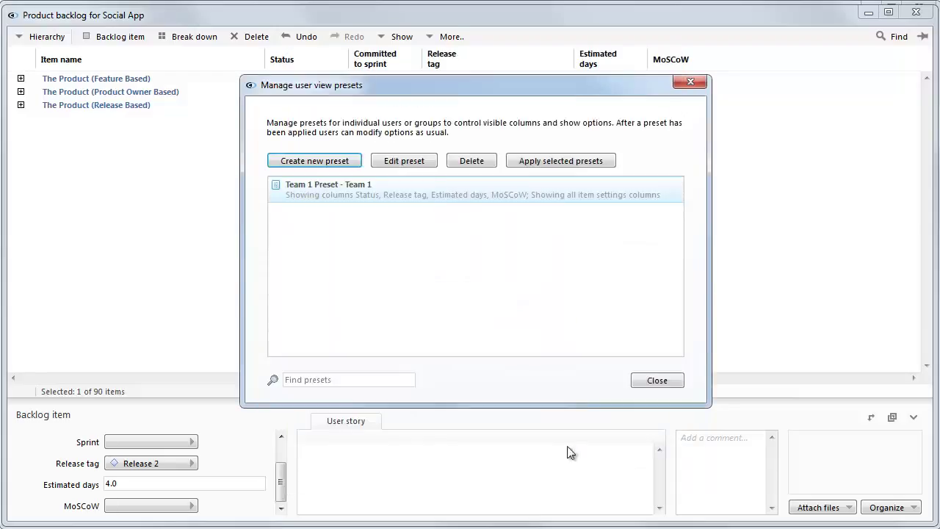
left_click(657, 381)
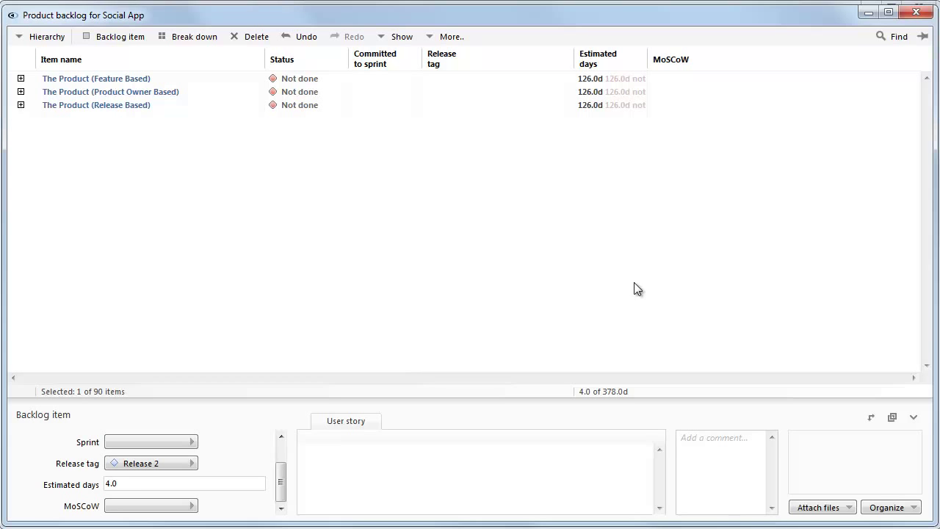
Place the backlog beside the main window and expand Feature A to select Story 1
left_click_drag(197, 27, 440, 30)
left_click_drag(247, 141, 513, 140)
left_click(529, 81)
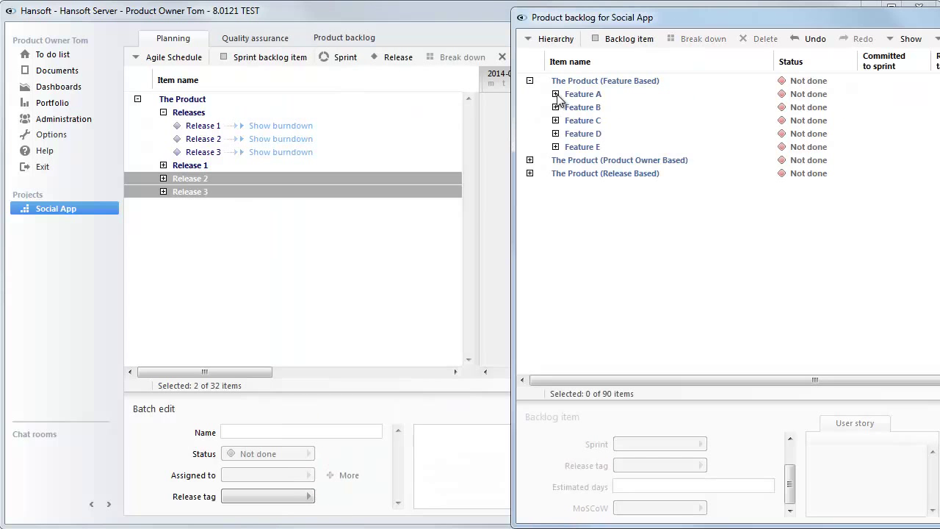
left_click(555, 94)
left_click(597, 108)
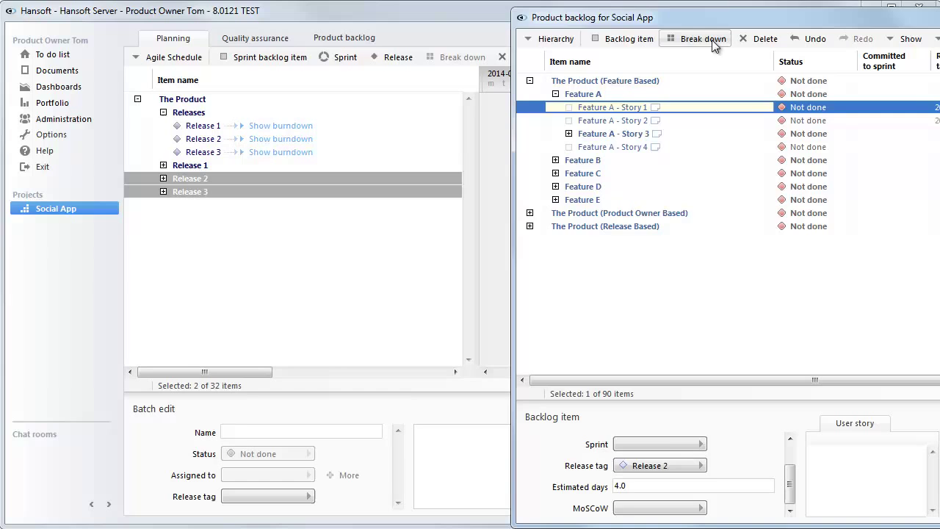
Add Code and Graphics items nested under Feature A - Story 1
left_click(653, 39)
left_click(654, 39)
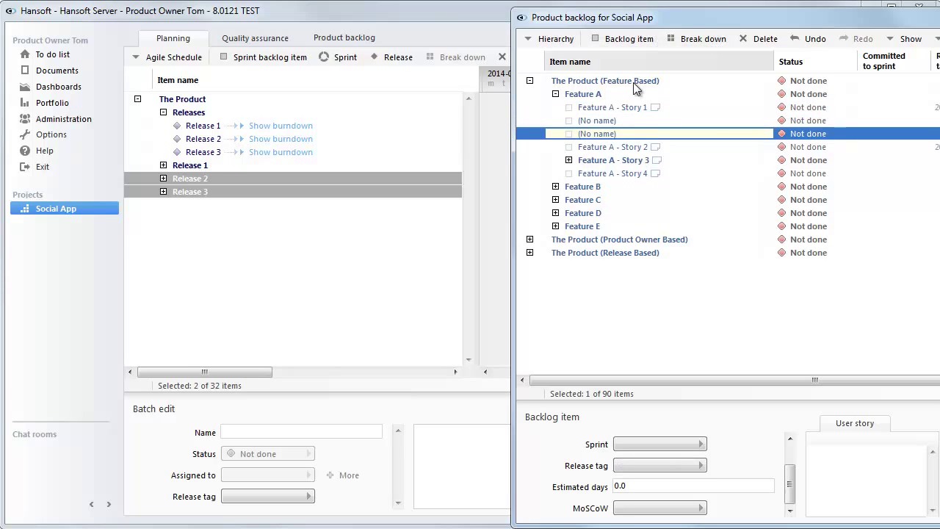
left_click(624, 120, "shift")
left_click_drag(624, 120, 636, 109)
left_click(635, 122)
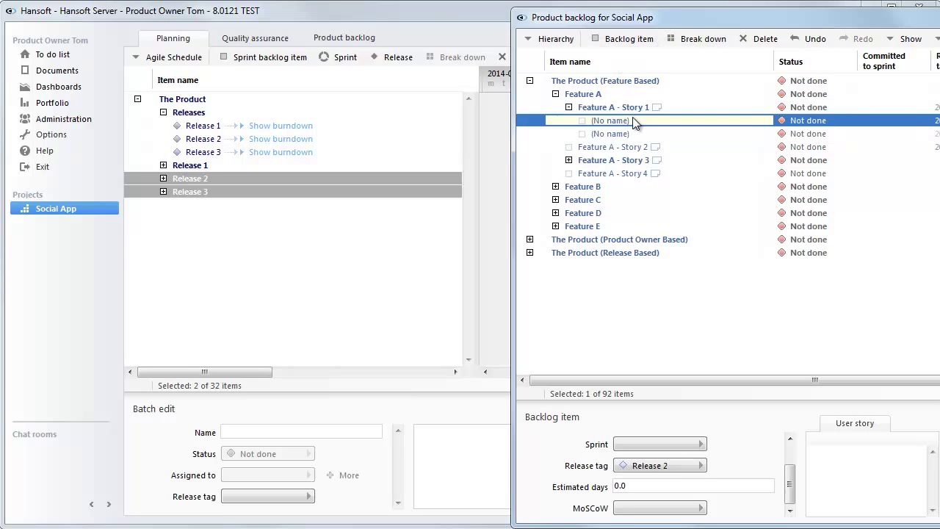
type("Code")
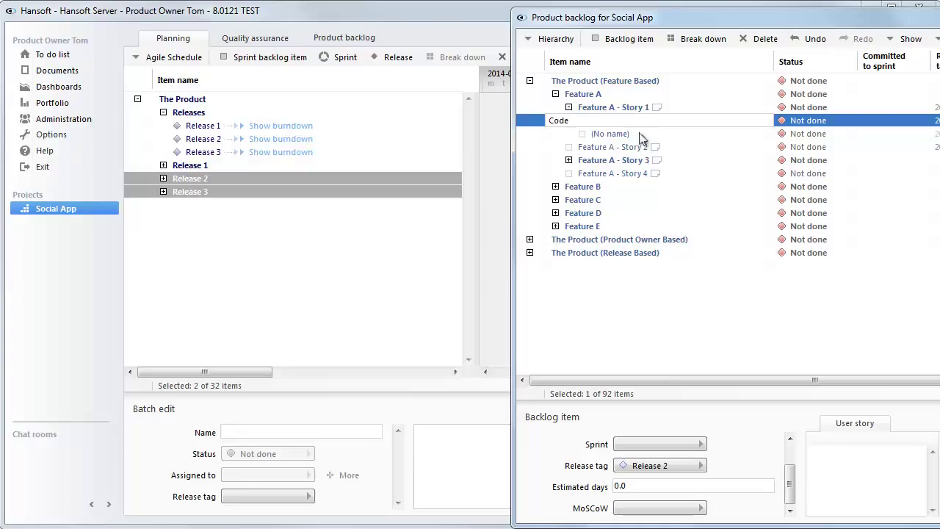
left_click(637, 134)
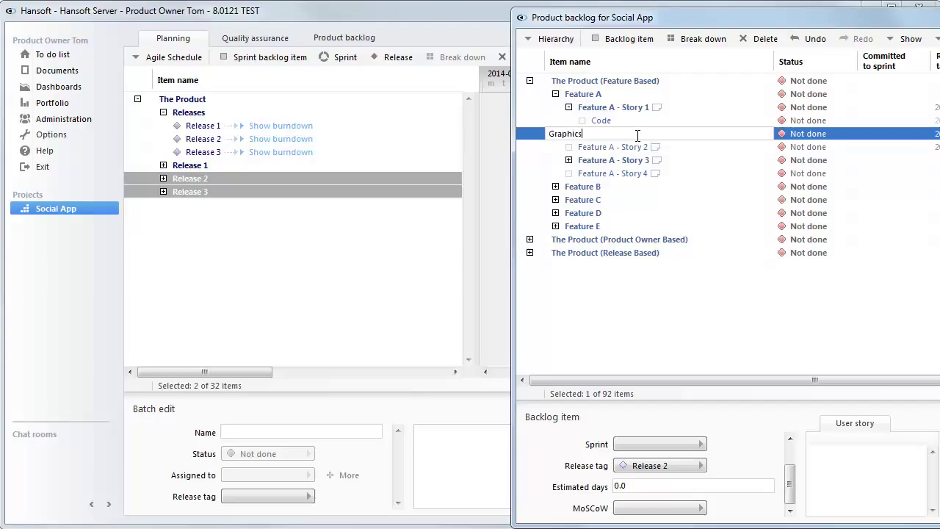
type("Graphics")
key("Return")
key("Escape")
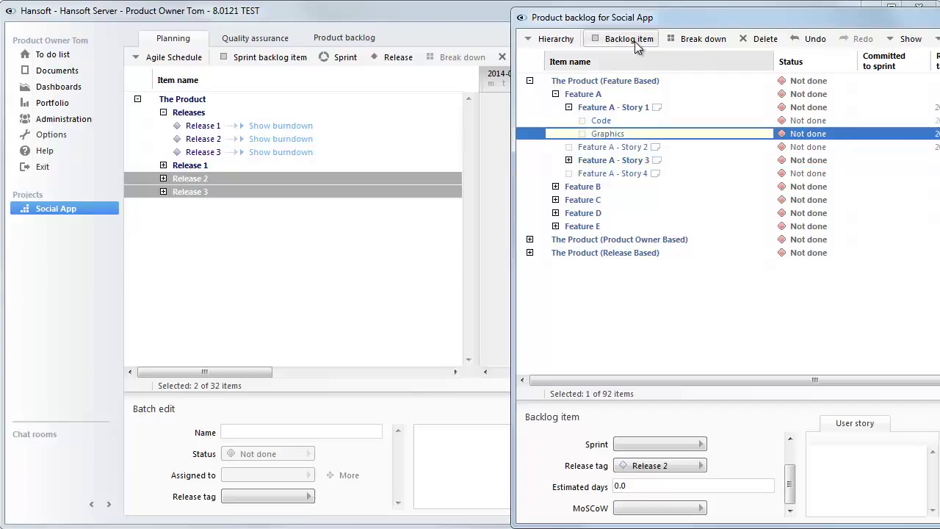
Add a Class X item under Story 1, then delete Code, Graphics and Class X
left_click(628, 44)
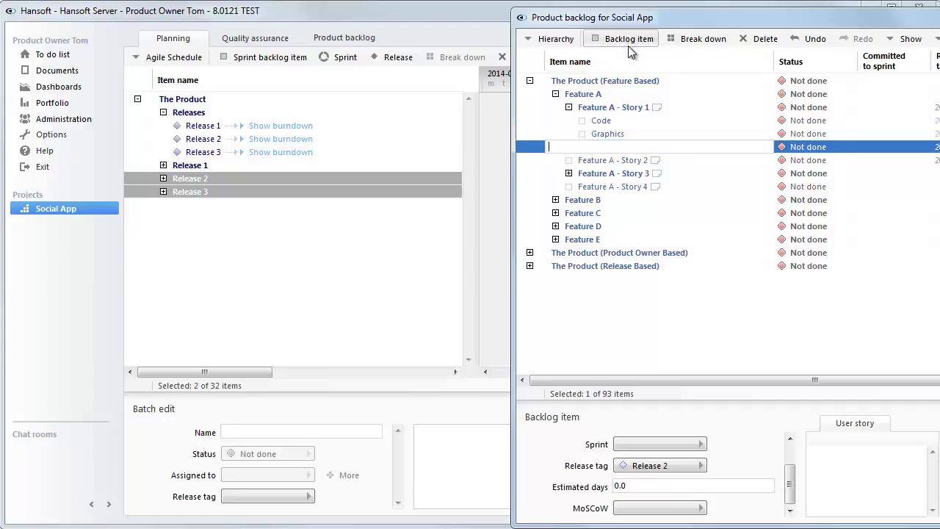
type("Class X")
left_click(805, 148)
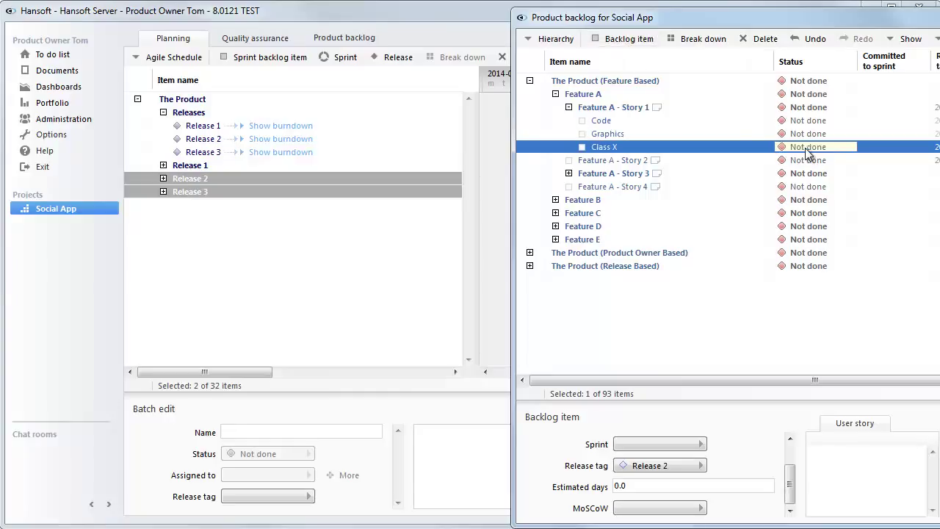
left_click(751, 122, "shift")
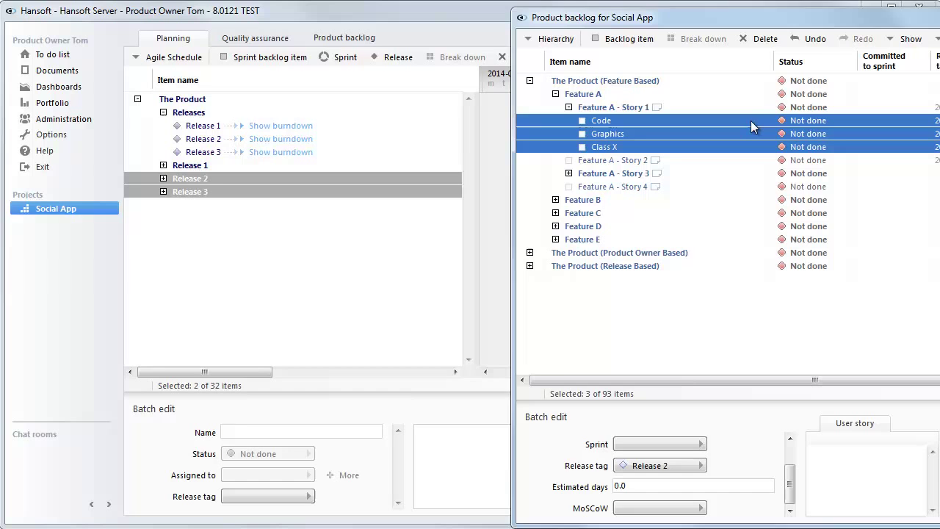
key("Delete")
Confirm the deletion, then expand Release 1 and the Team 1 - R1 - S1 sprint
key("Return")
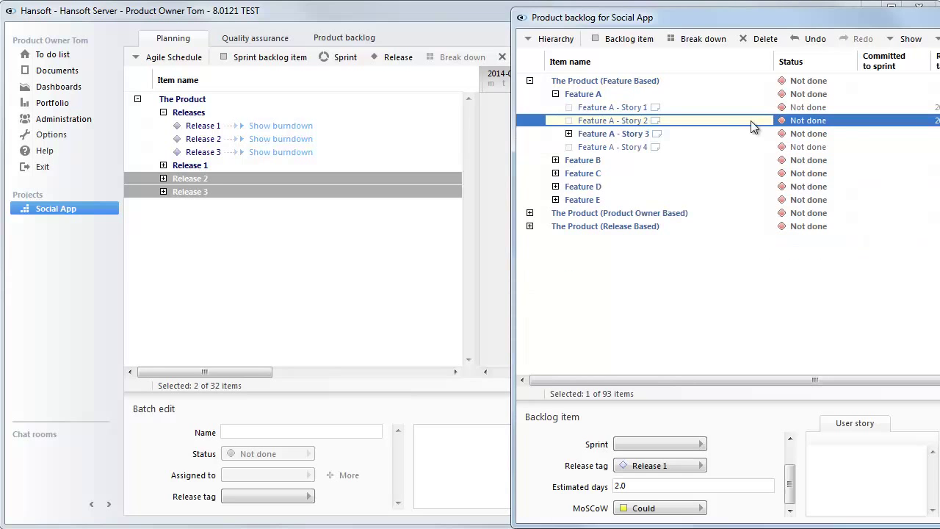
left_click(163, 165)
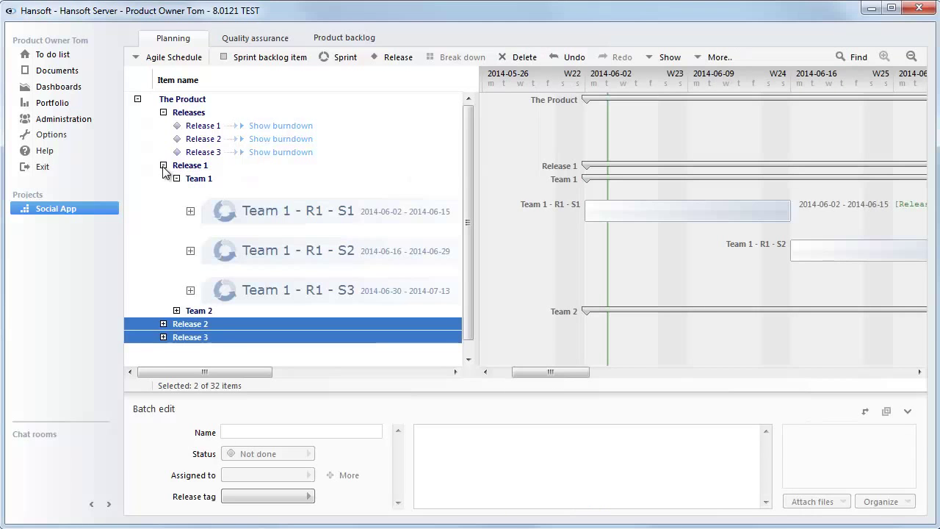
key("alt+Tab")
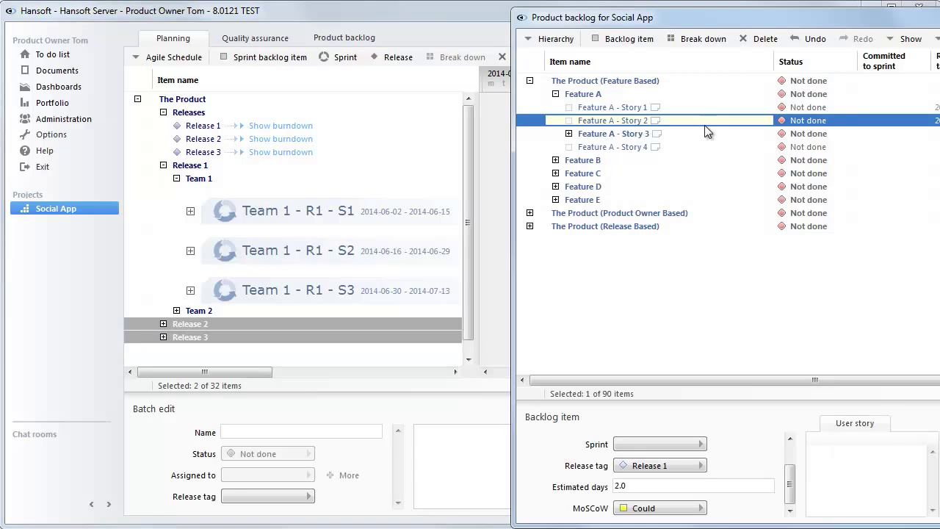
left_click(190, 211)
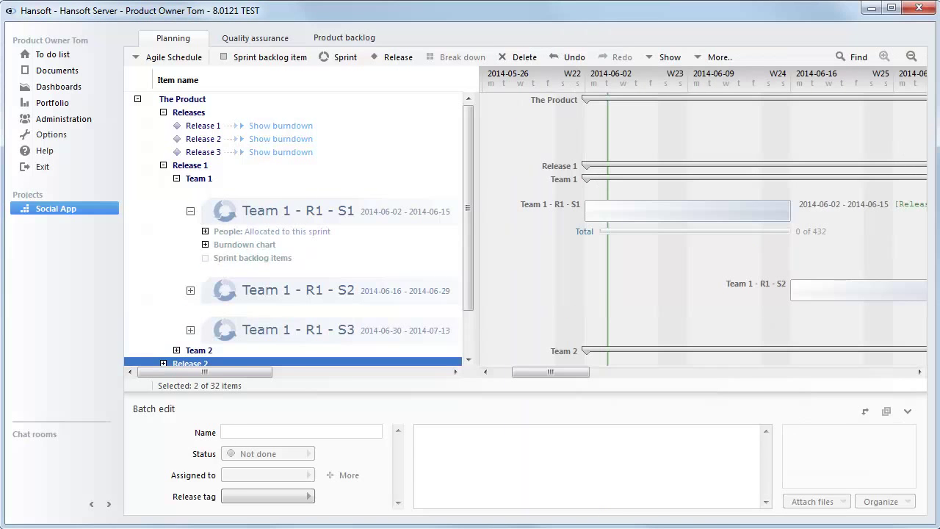
key("alt+Tab")
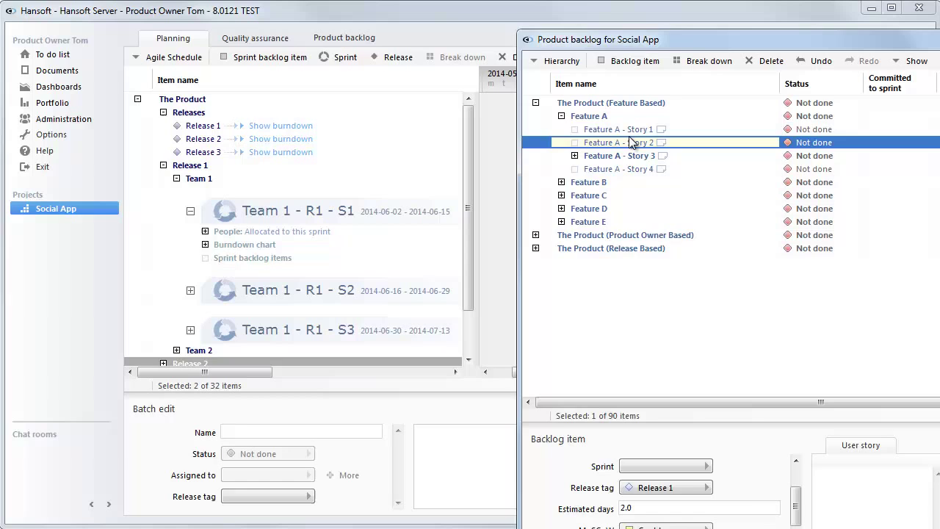
left_click_drag(660, 44, 633, 35)
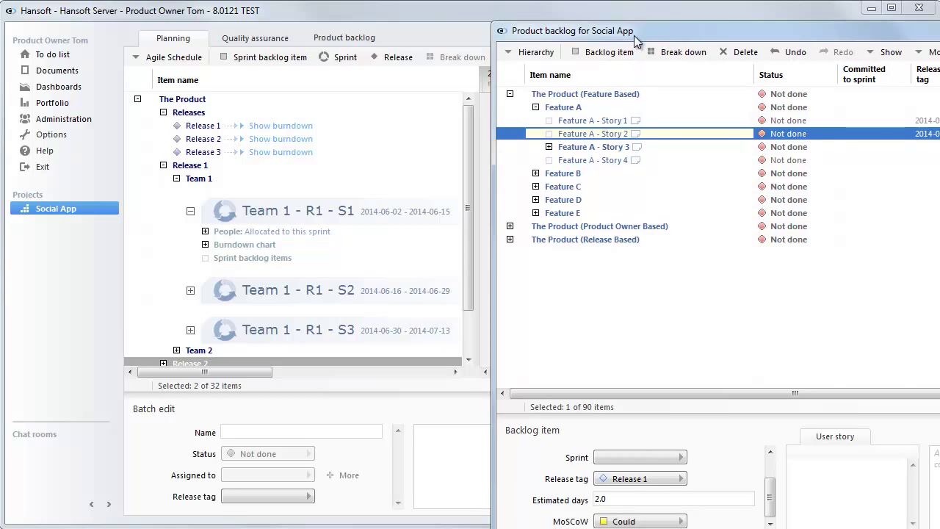
Commit Feature A - Story 1 to Team 1 - R1 - S1 with tasks Code, Graphics and two untitled
left_click(612, 122)
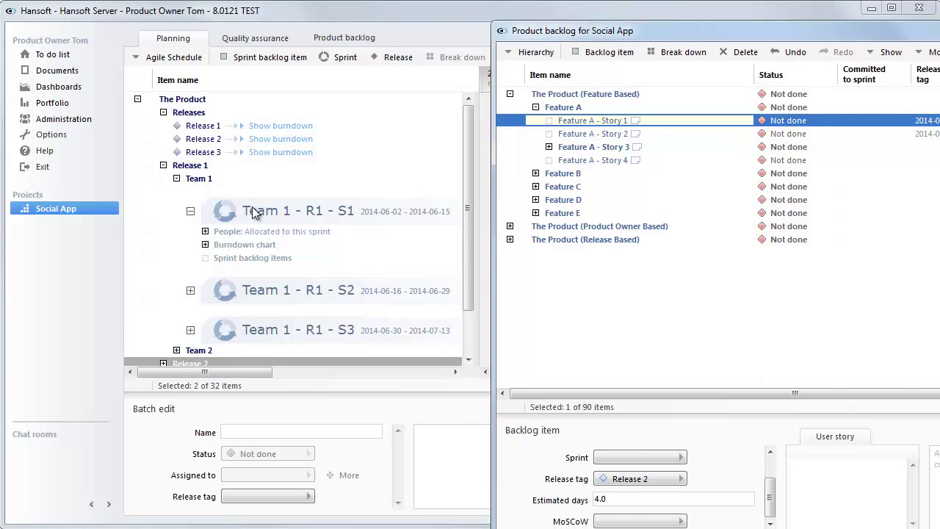
left_click_drag(584, 122, 321, 264)
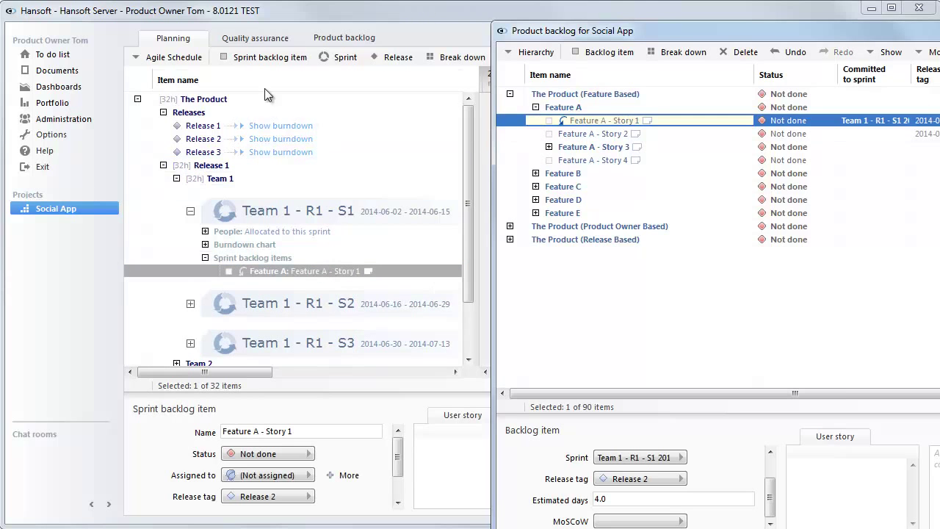
left_click(270, 57)
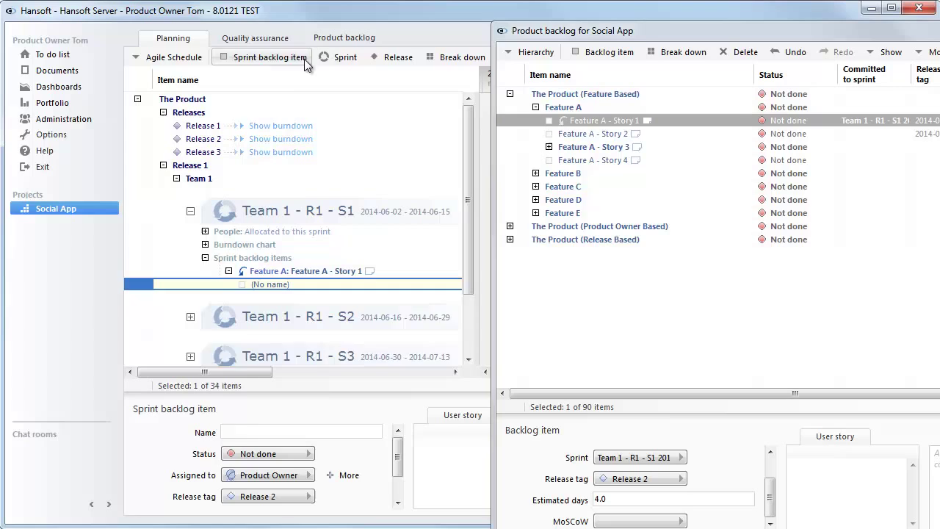
left_click(270, 57)
left_click(270, 57)
left_click(270, 57)
left_click(299, 285)
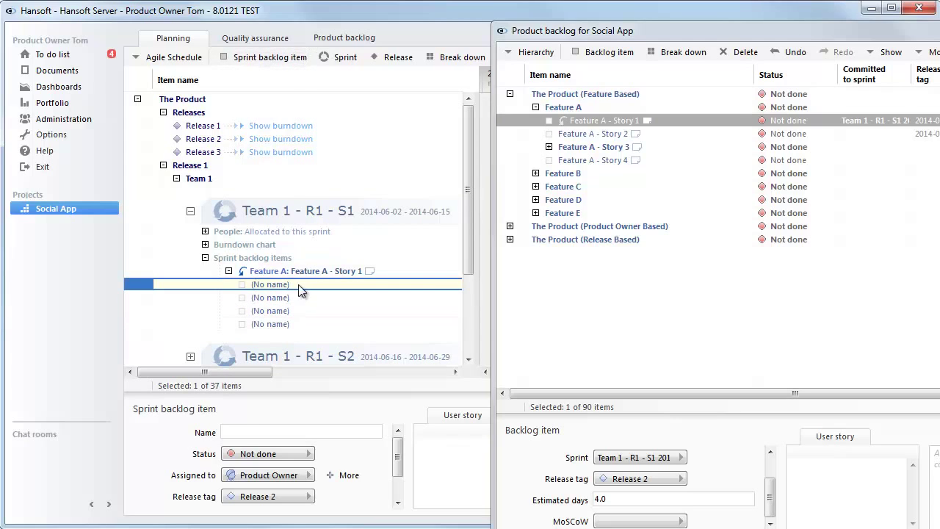
type("Code")
key("Return")
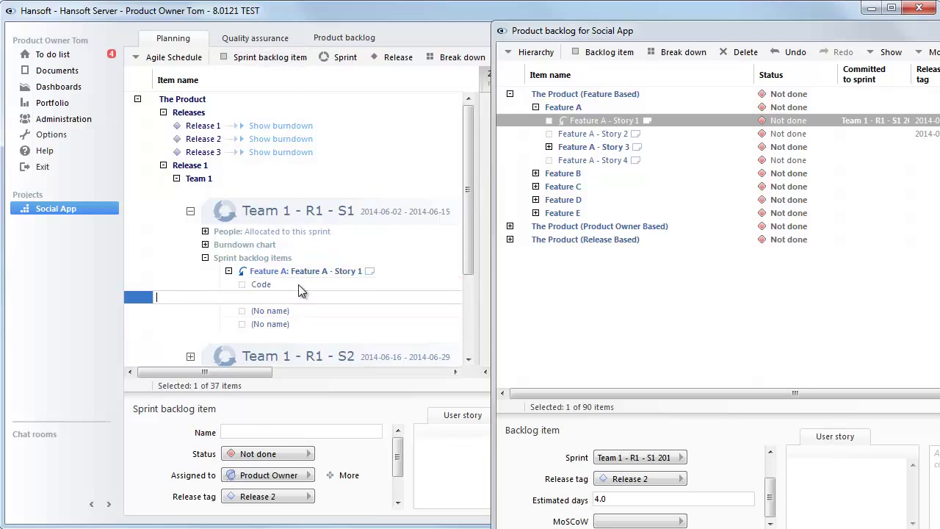
type("Graphics")
key("Return")
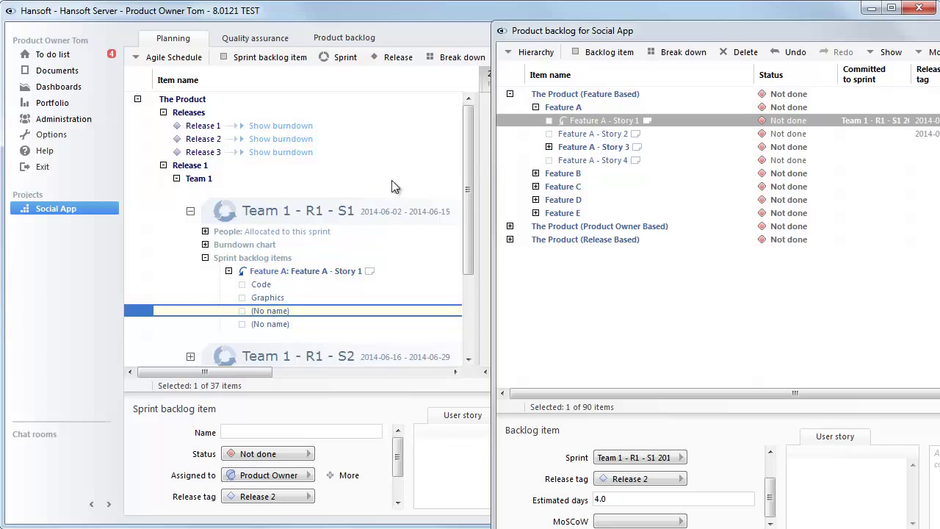
left_click_drag(674, 33, 370, 22)
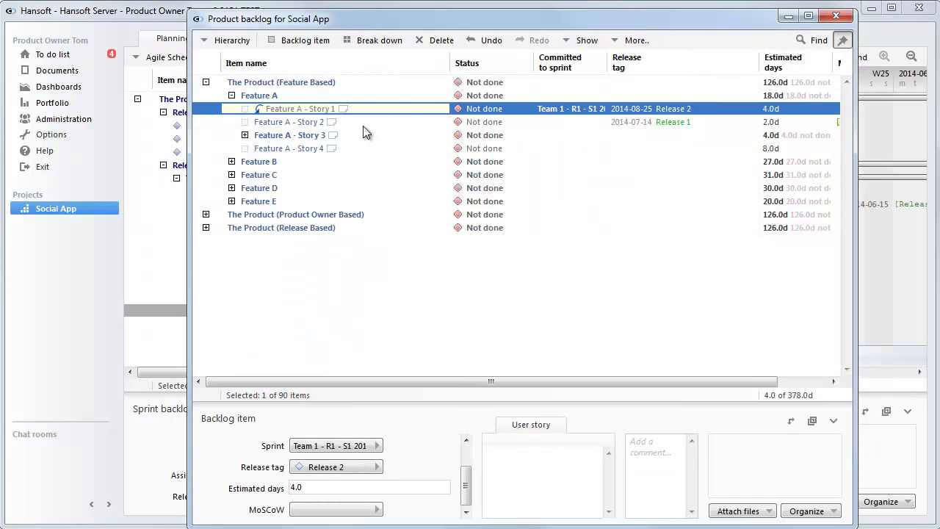
left_click(303, 201)
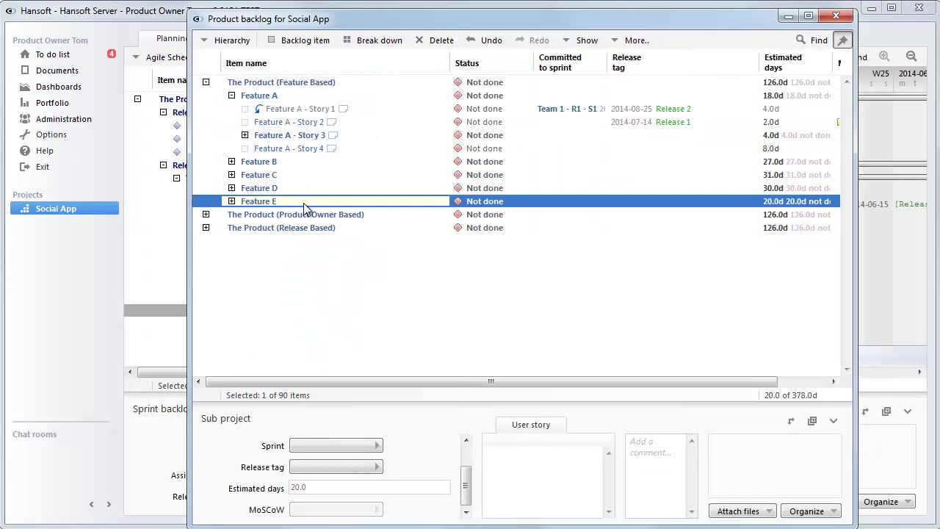
left_click(304, 42)
type("Tras")
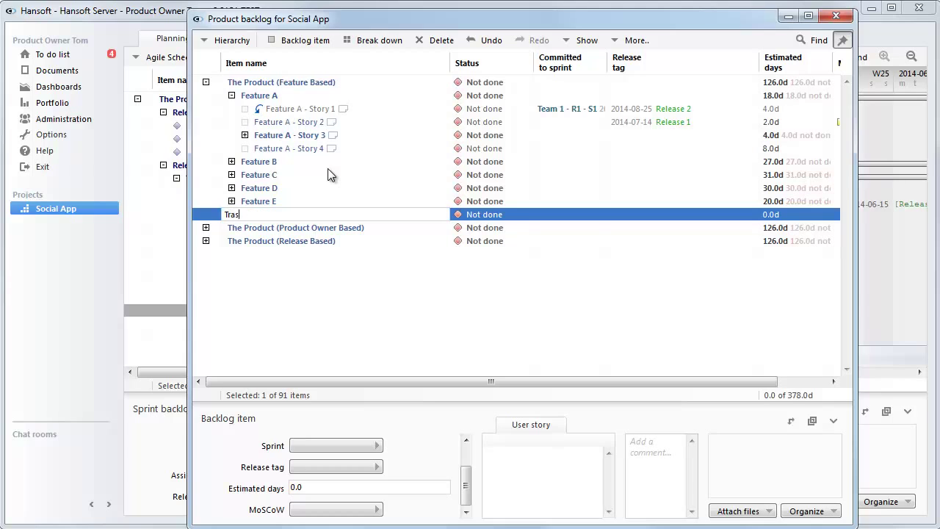
type("h")
key("Return")
left_click(308, 201)
left_click(308, 213)
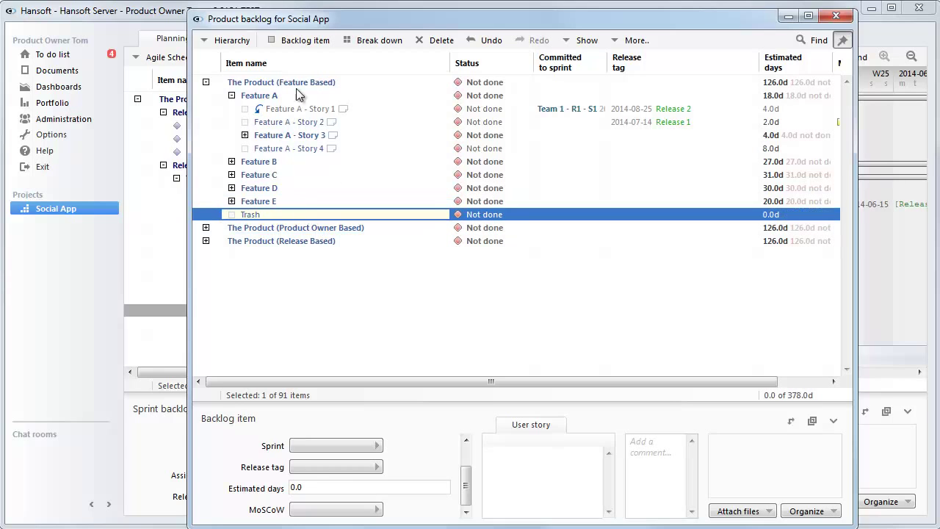
left_click(302, 40)
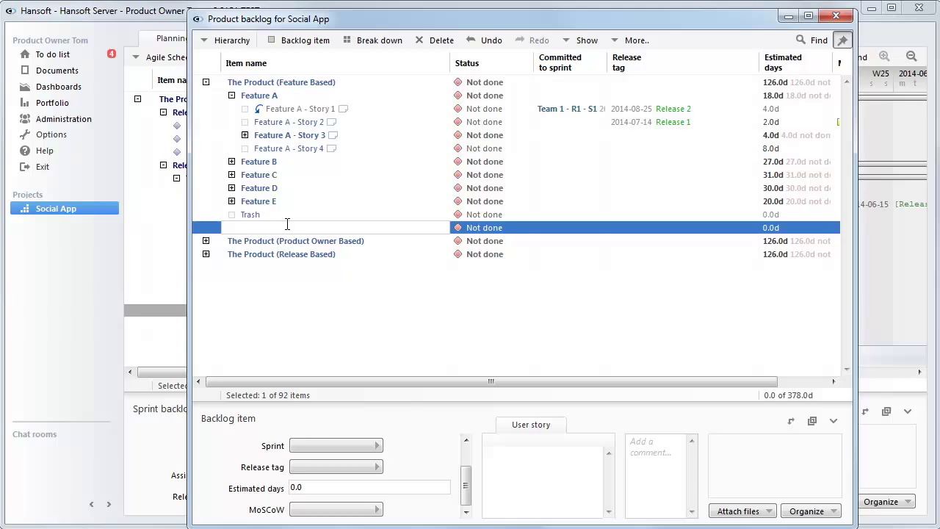
key("Return")
left_click(275, 211)
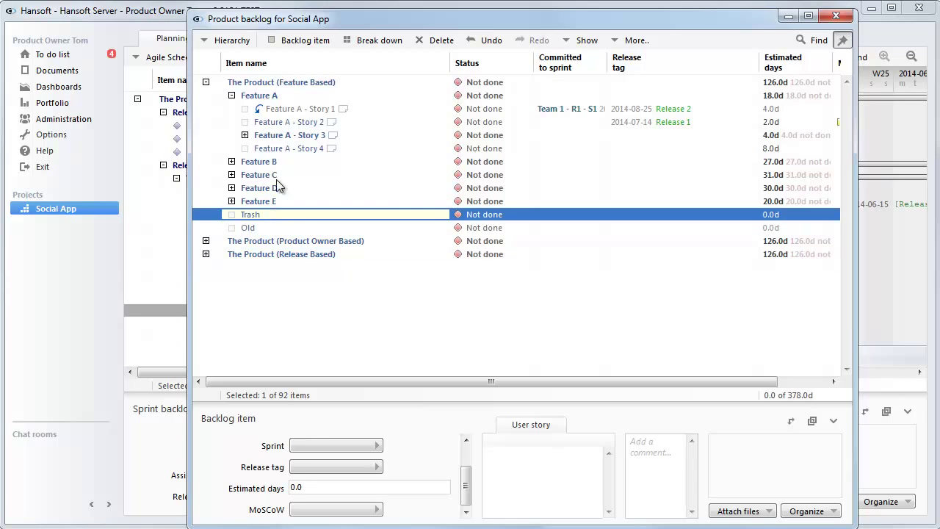
left_click(293, 46)
left_click(294, 45)
left_click(297, 226)
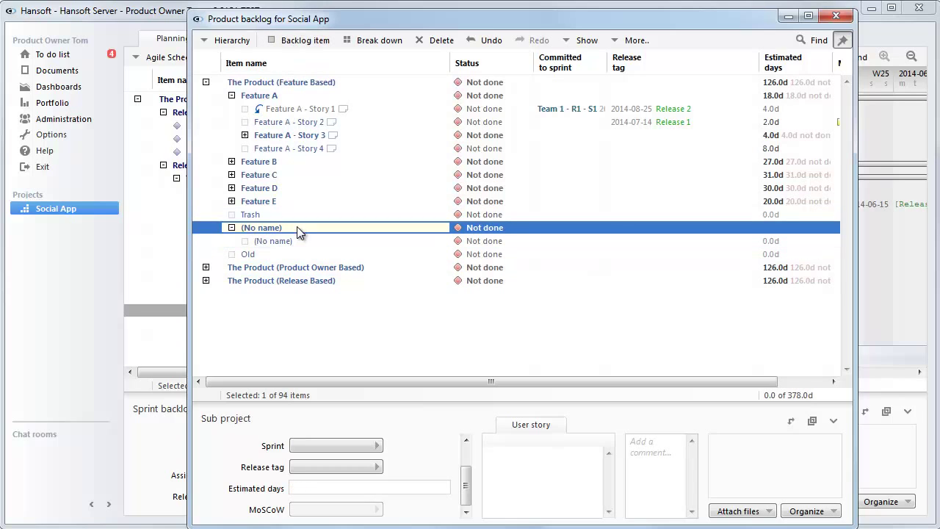
left_click(299, 238, "shift")
left_click(298, 240)
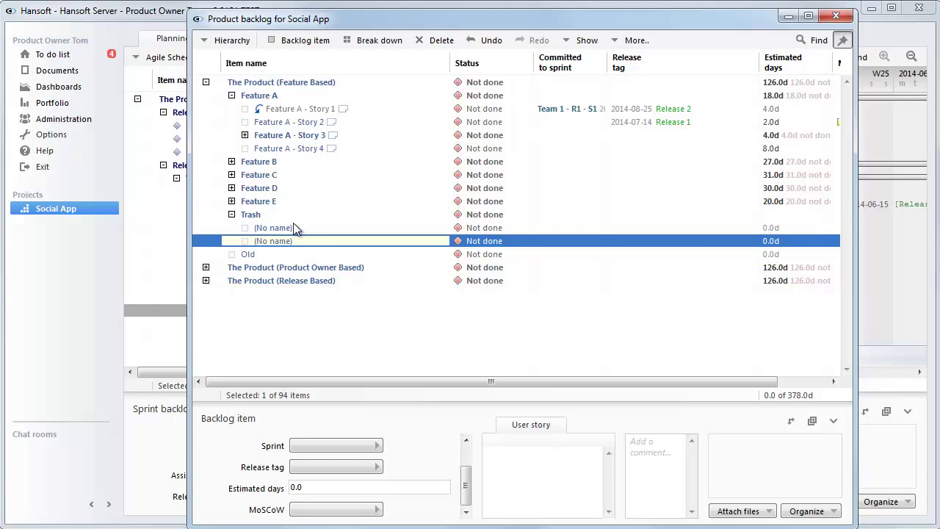
left_click(293, 218)
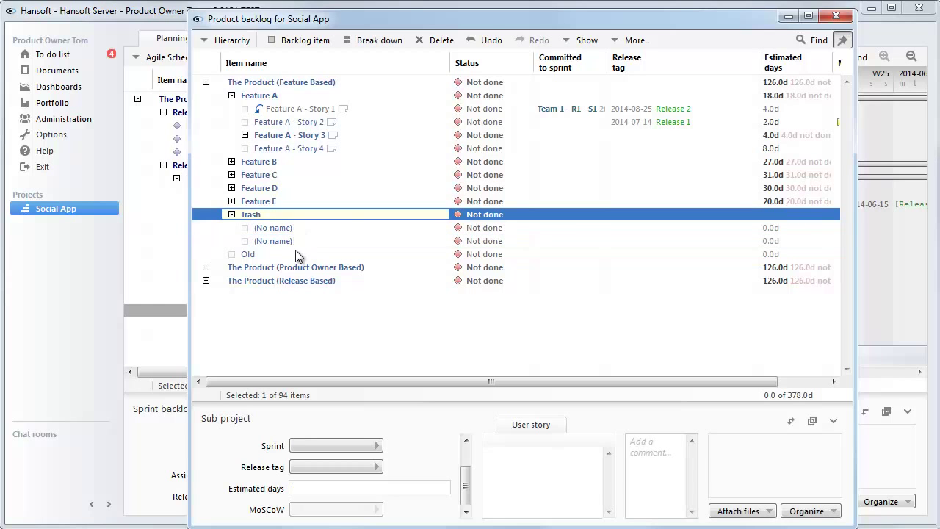
left_click(301, 251, "shift")
Delete the four selected items and check that the backlog history holds no saves
key("Delete")
key("Return")
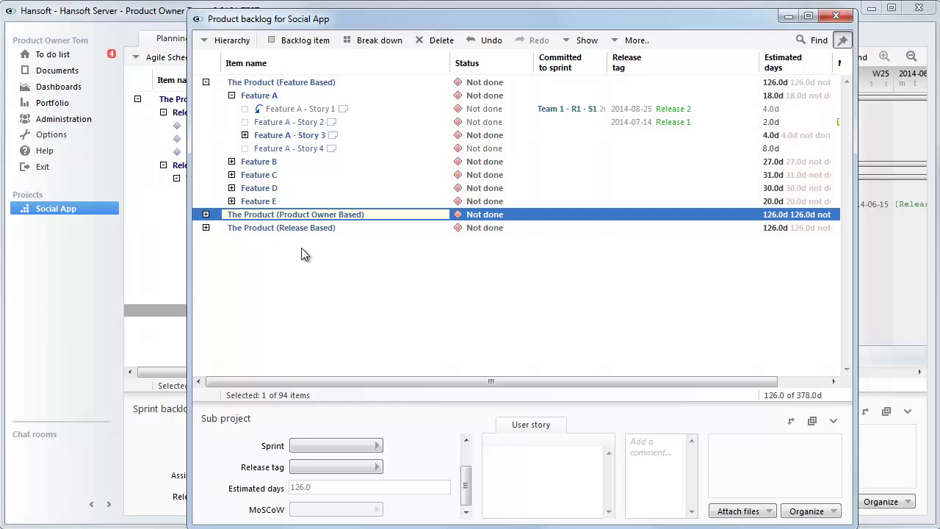
left_click(630, 41)
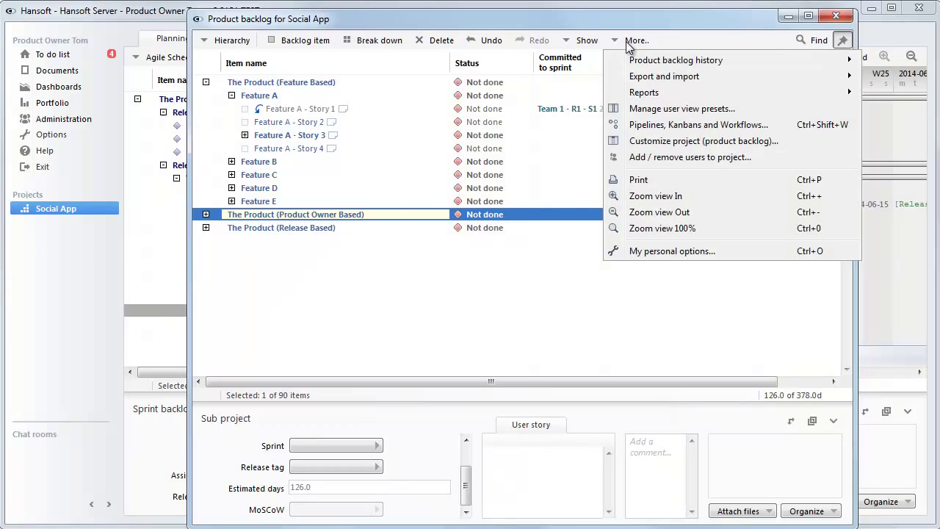
mouse_move(640, 63)
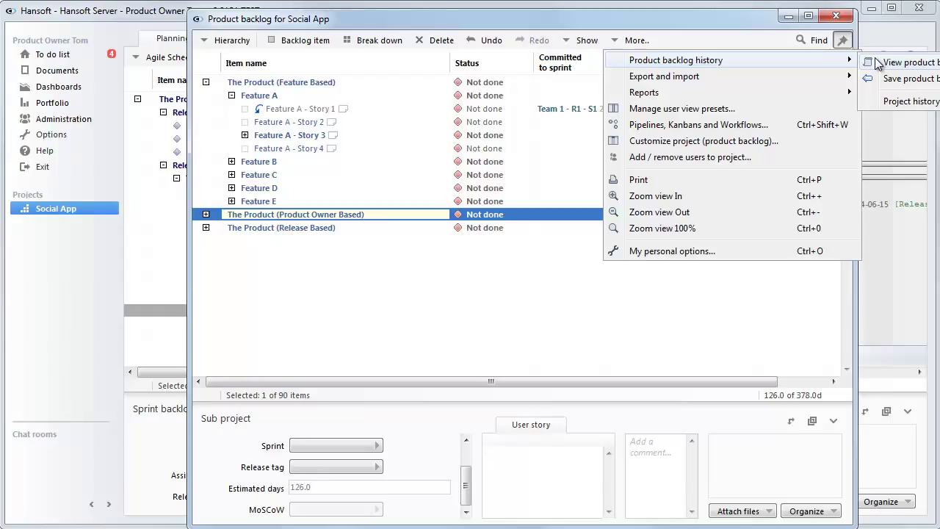
left_click(877, 64)
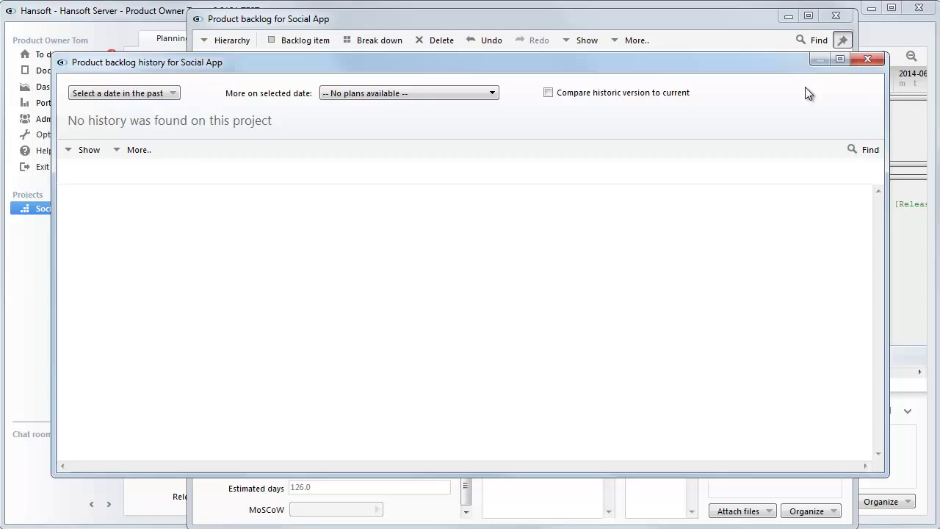
left_click(869, 59)
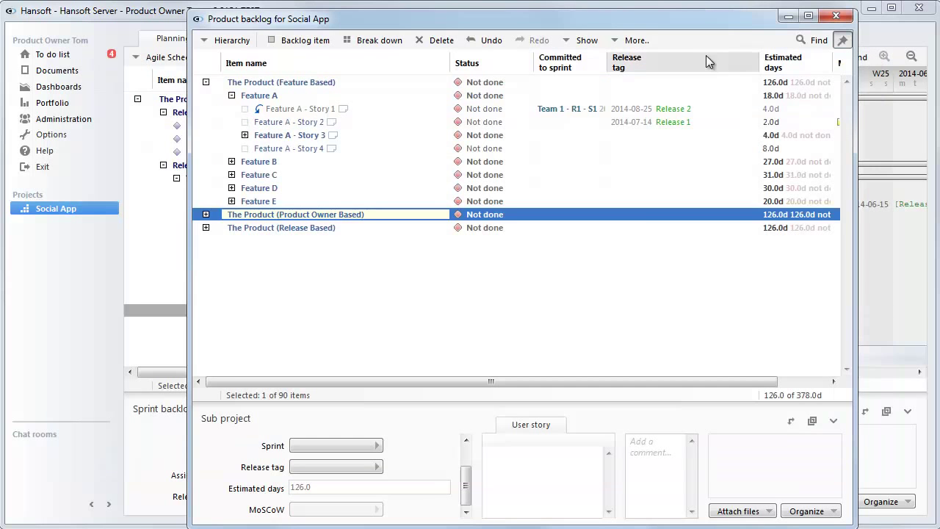
Start saving the product backlog to the history archive
left_click(636, 40)
mouse_move(679, 67)
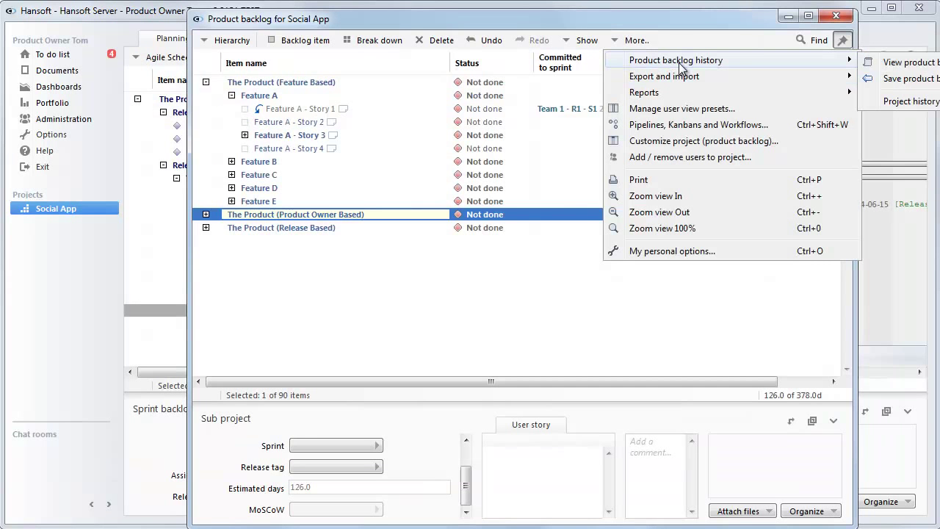
left_click(888, 79)
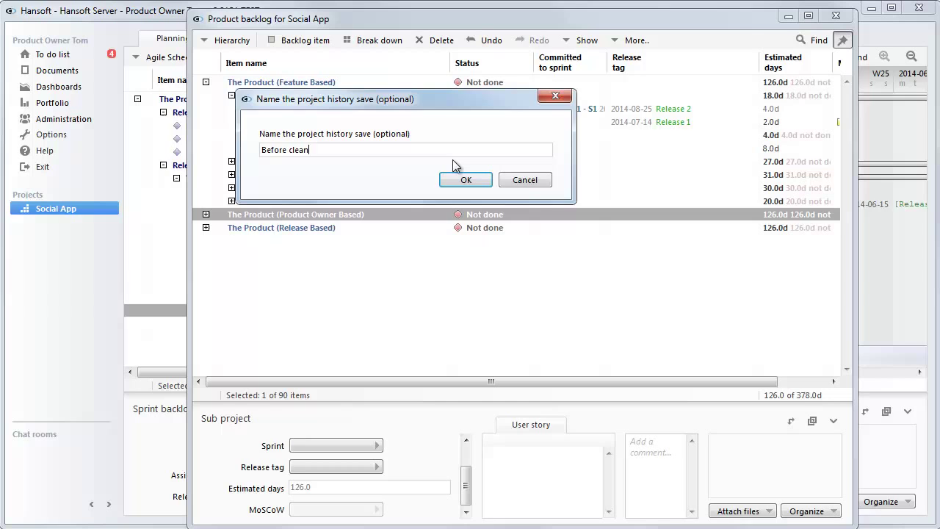
Save the 'Before clean' snapshot and view the backlog history as of June 3
left_click(466, 180)
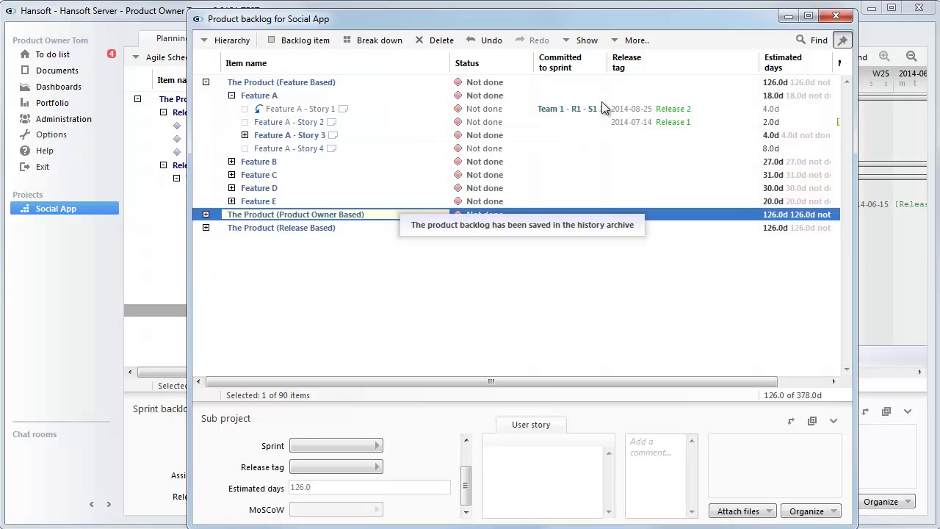
left_click(628, 41)
mouse_move(660, 60)
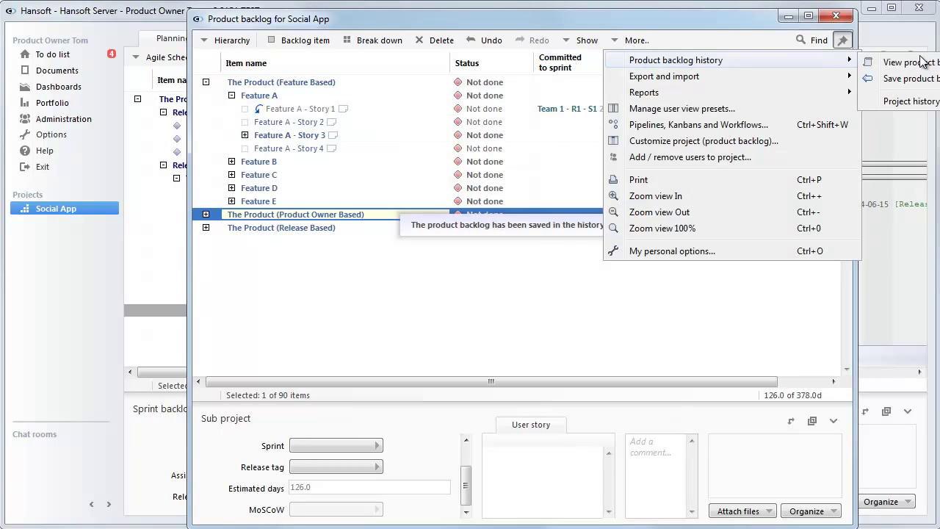
left_click(935, 65)
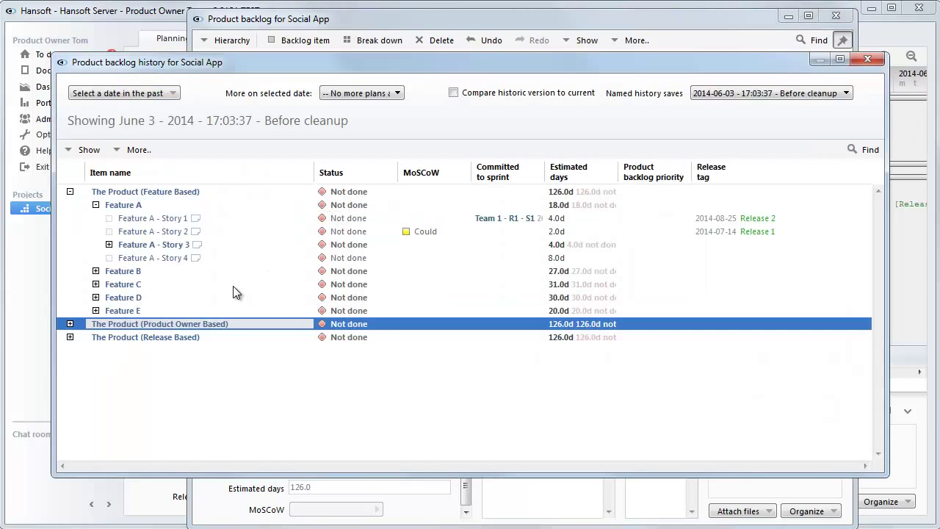
left_click(175, 92)
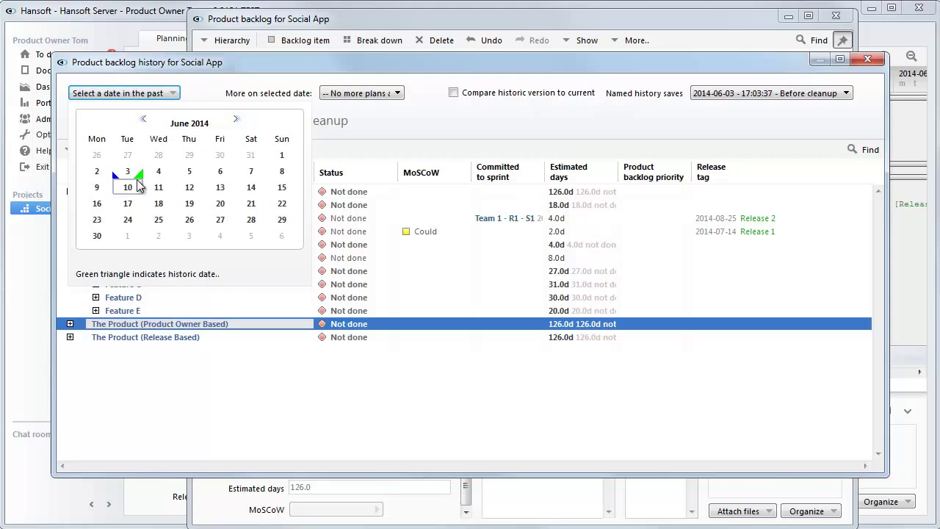
left_click(128, 172)
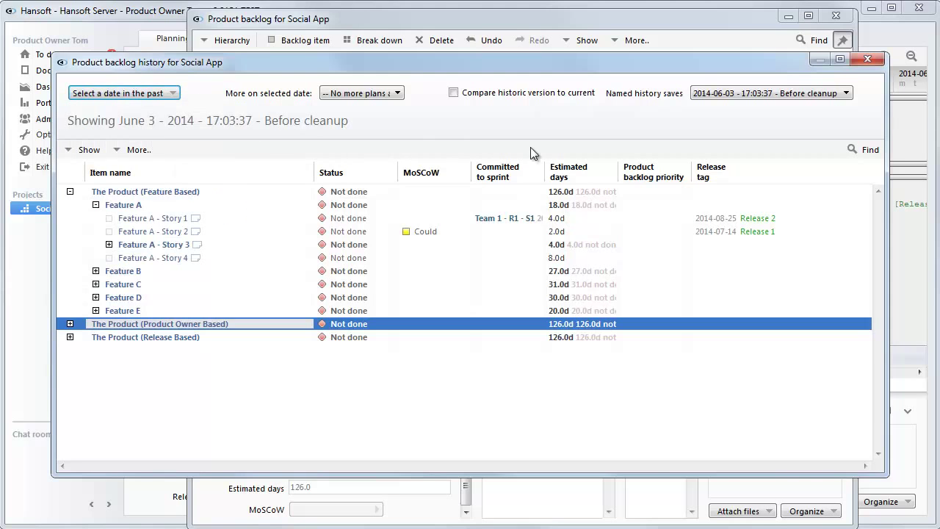
left_click(872, 63)
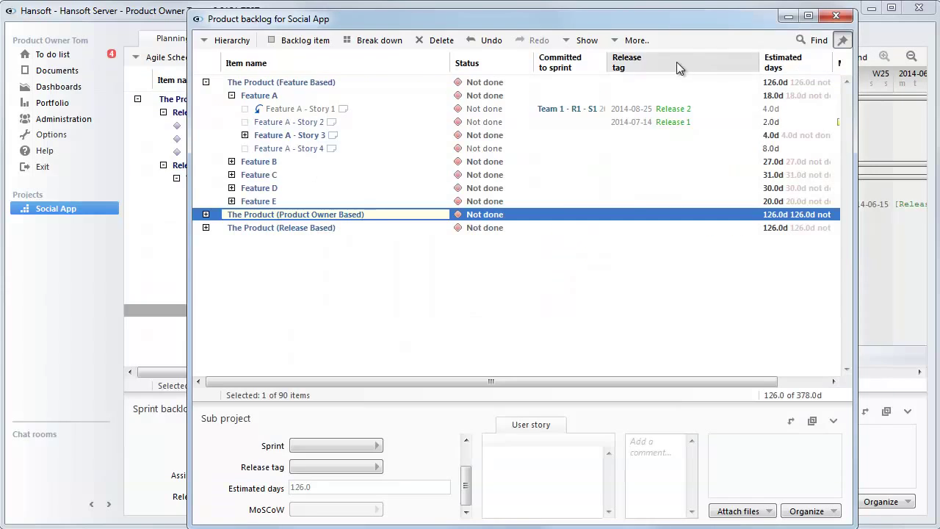
Keep history auto-save weekly on Monday at 06:00 and close the Social App backlog window
left_click(636, 40)
mouse_move(659, 63)
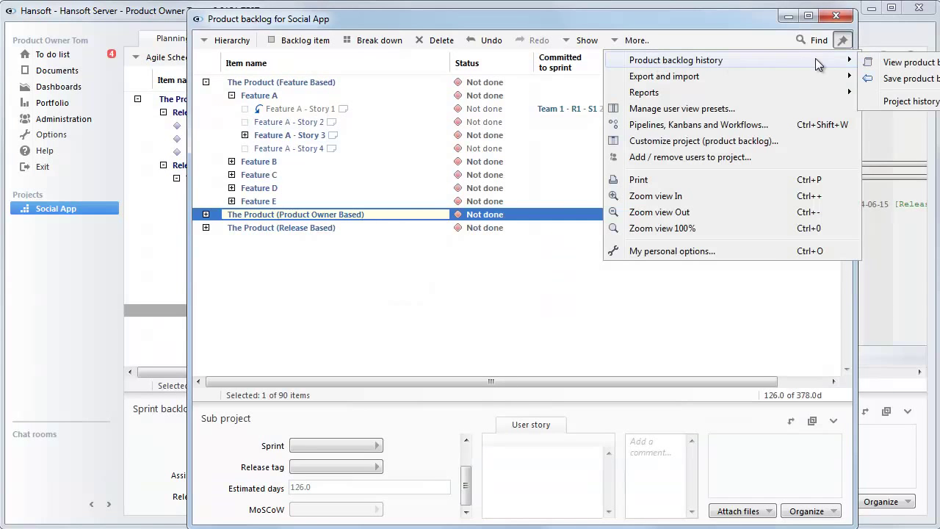
left_click(890, 98)
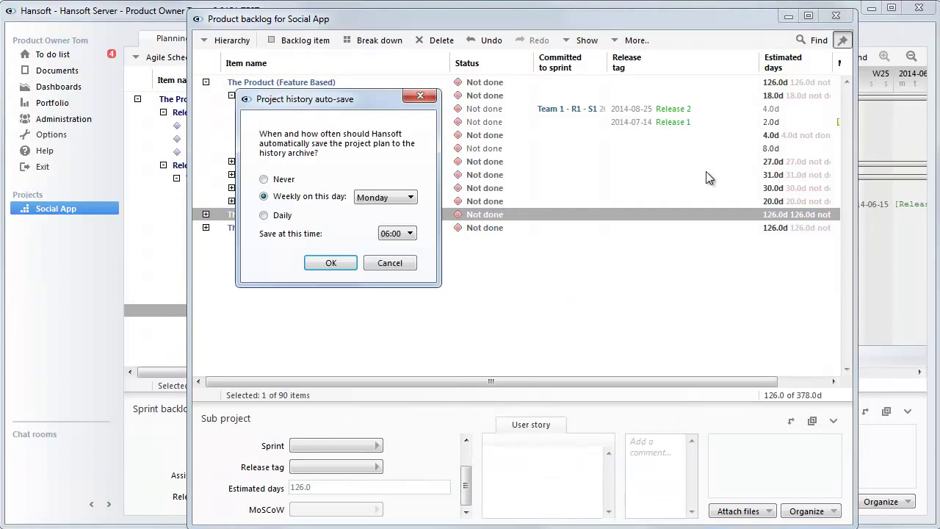
left_click(330, 263)
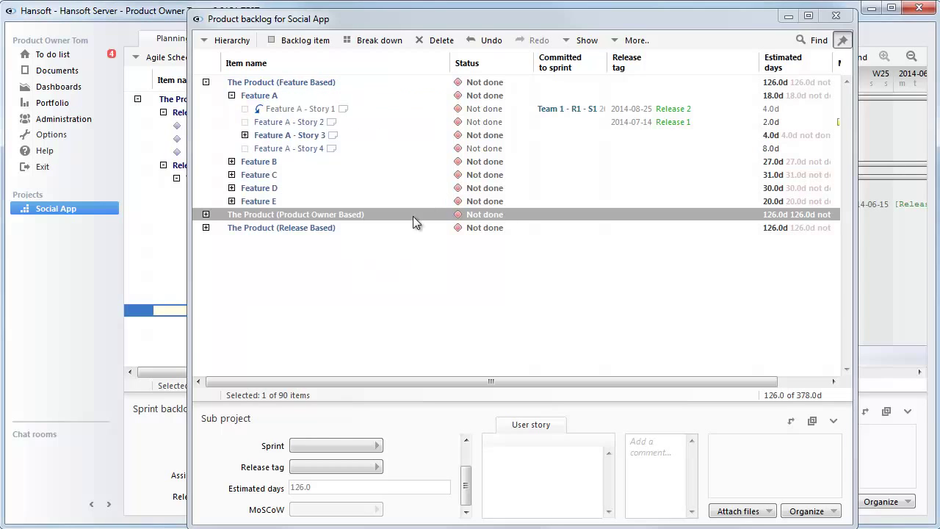
left_click(838, 22)
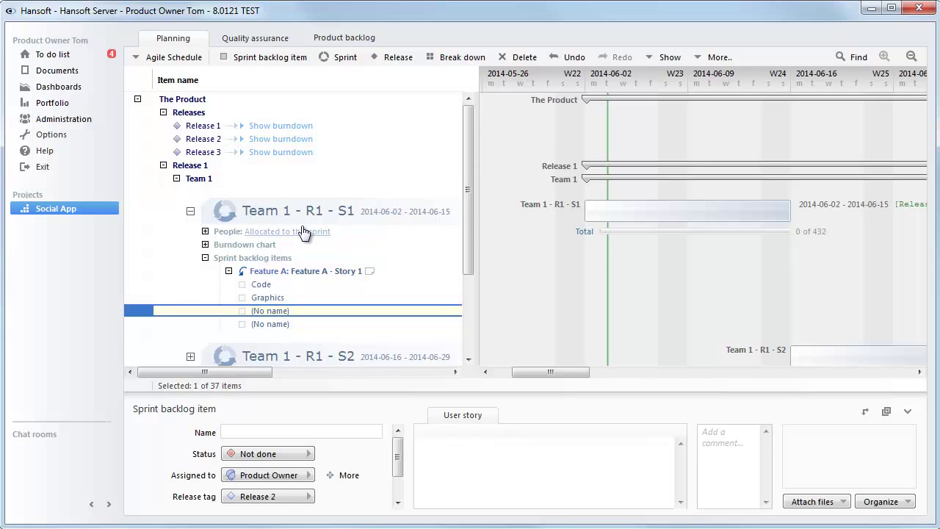
Expand Team 1 - R1 - S1's allocated people, showing six people at 0 of 72 each
left_click(206, 232)
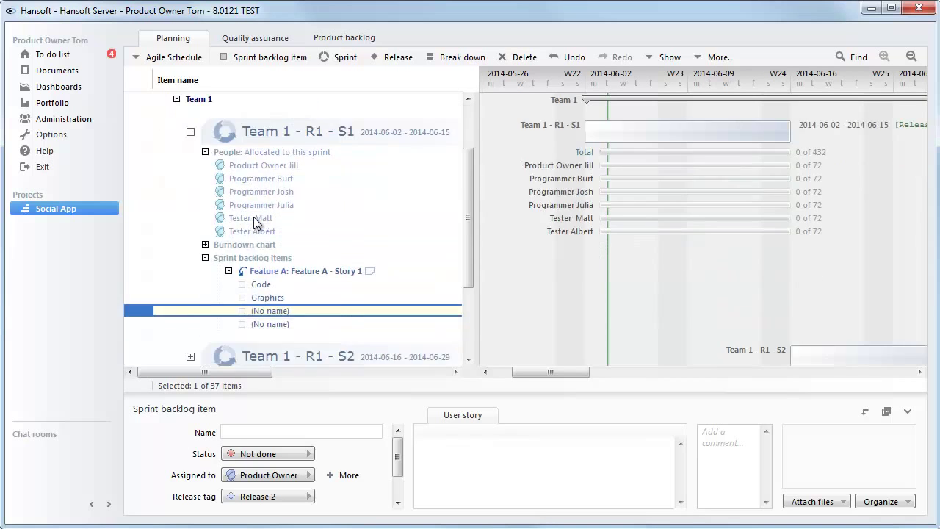
scroll(253, 217, "up", 1)
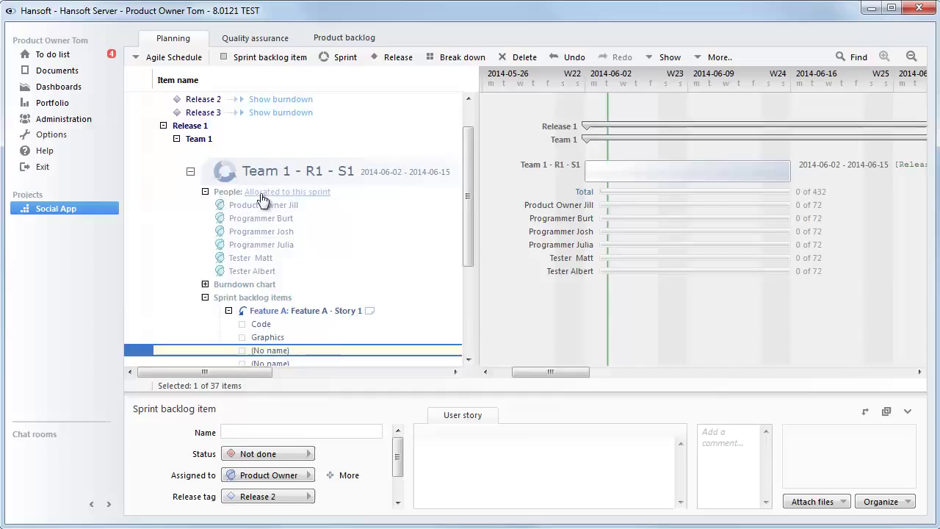
scroll(265, 204, "down", 1)
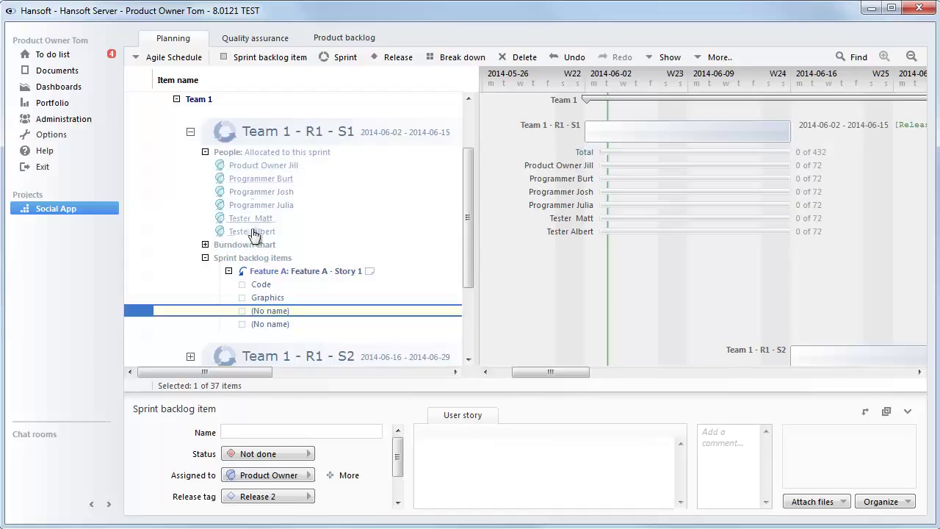
left_click(340, 273)
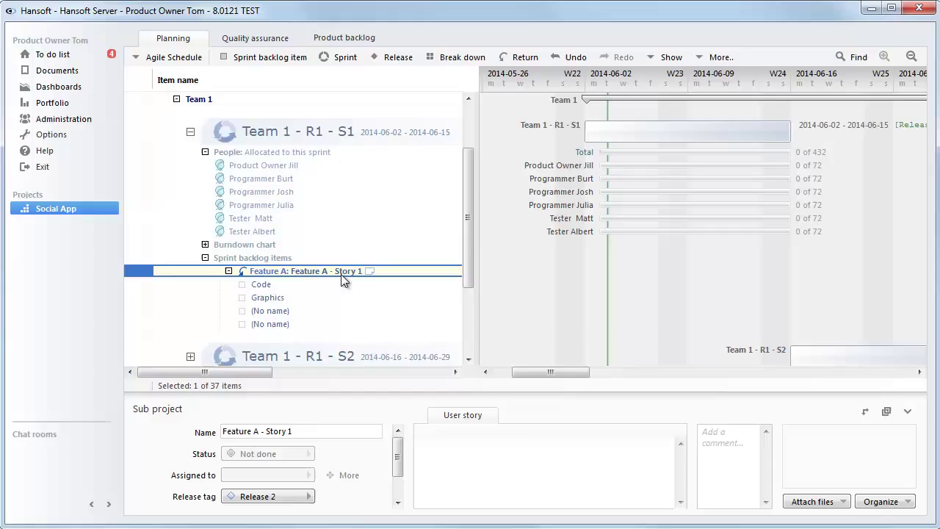